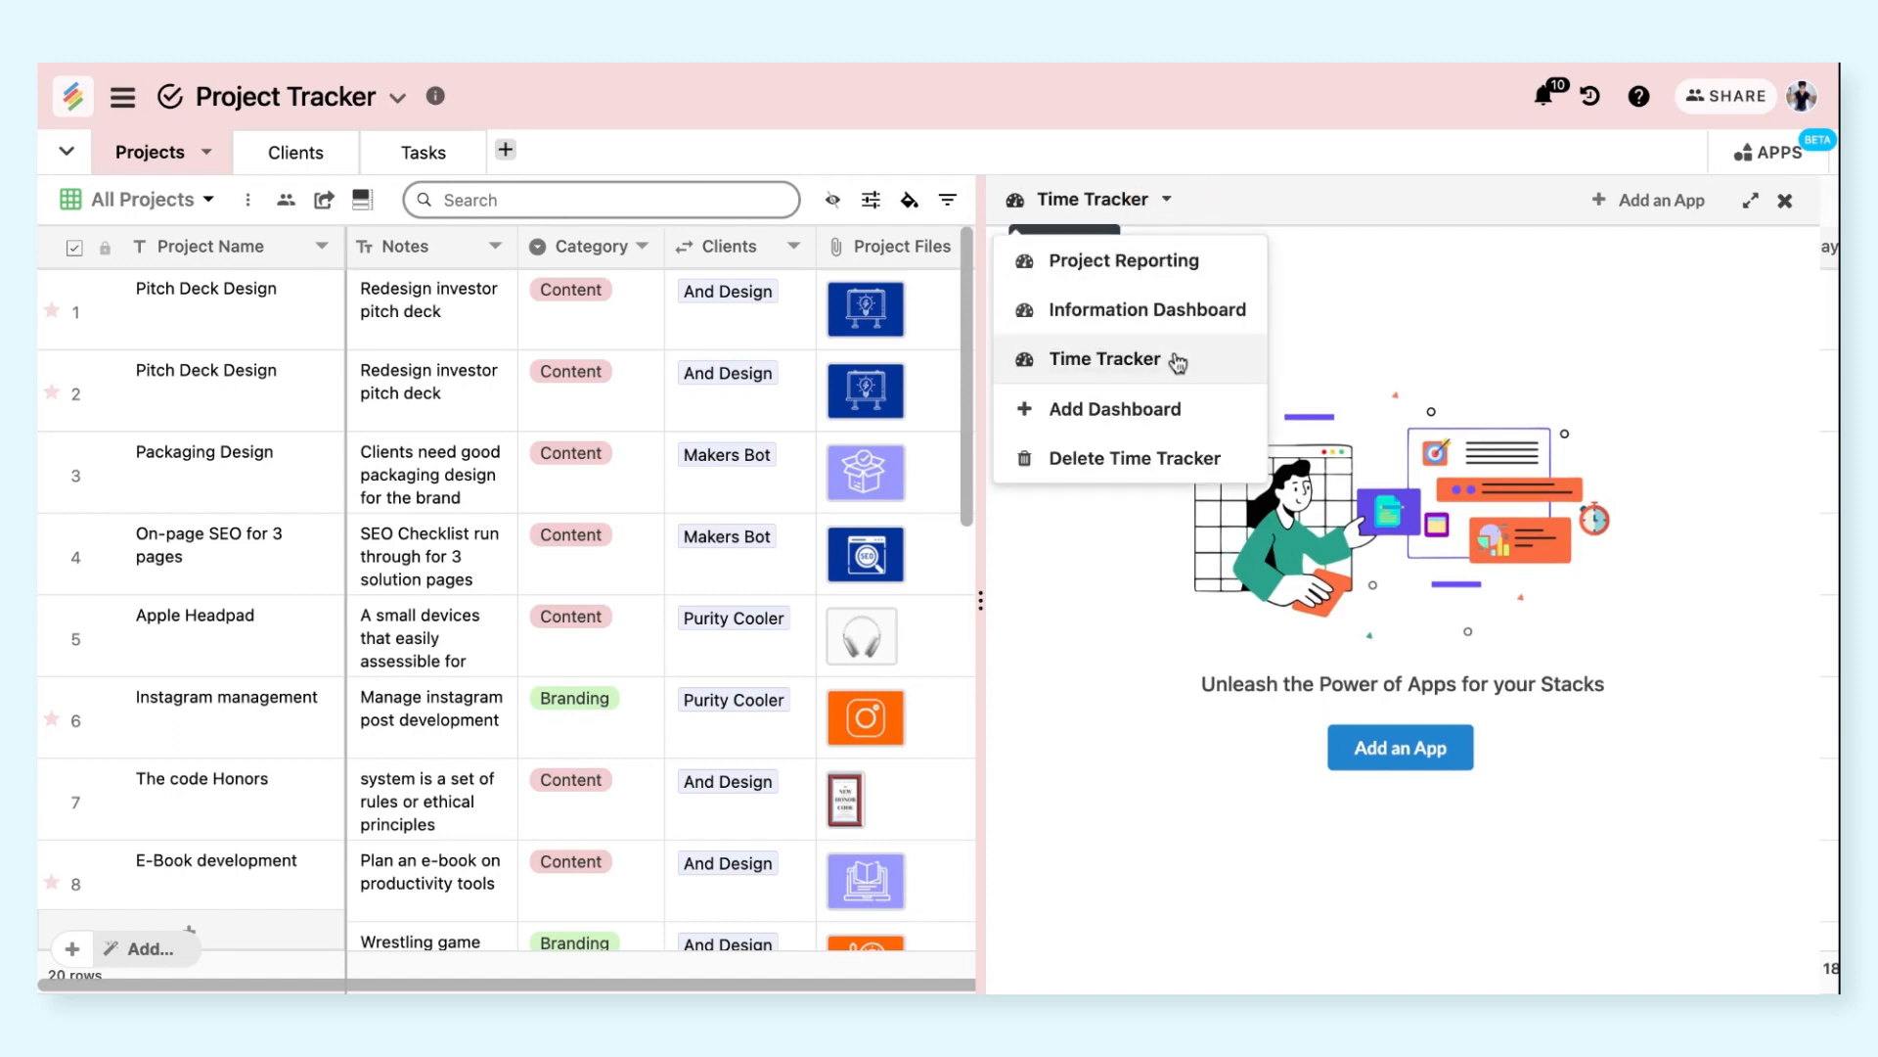
Add the Time Tracker app from the app gallery to the empty Time Tracker dashboard
left_click(1451, 339)
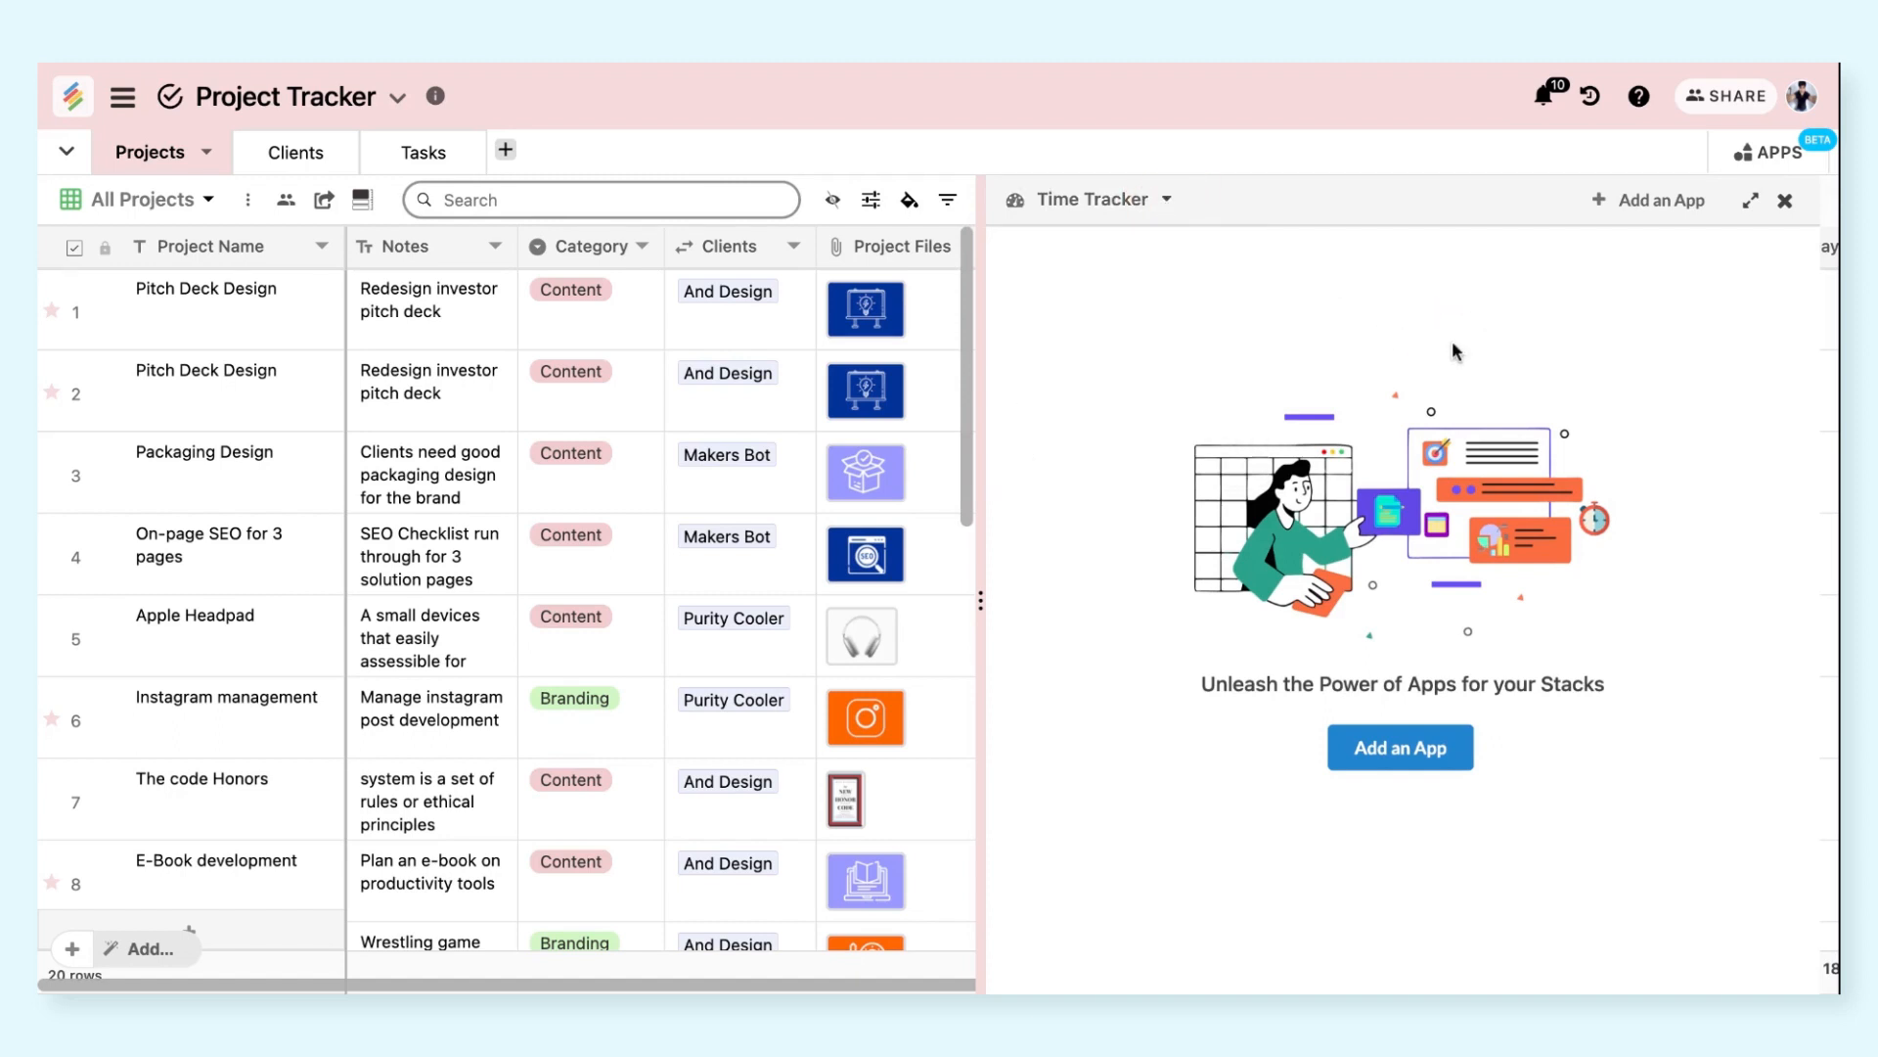
left_click(1405, 750)
scroll(1343, 685, "down", 5)
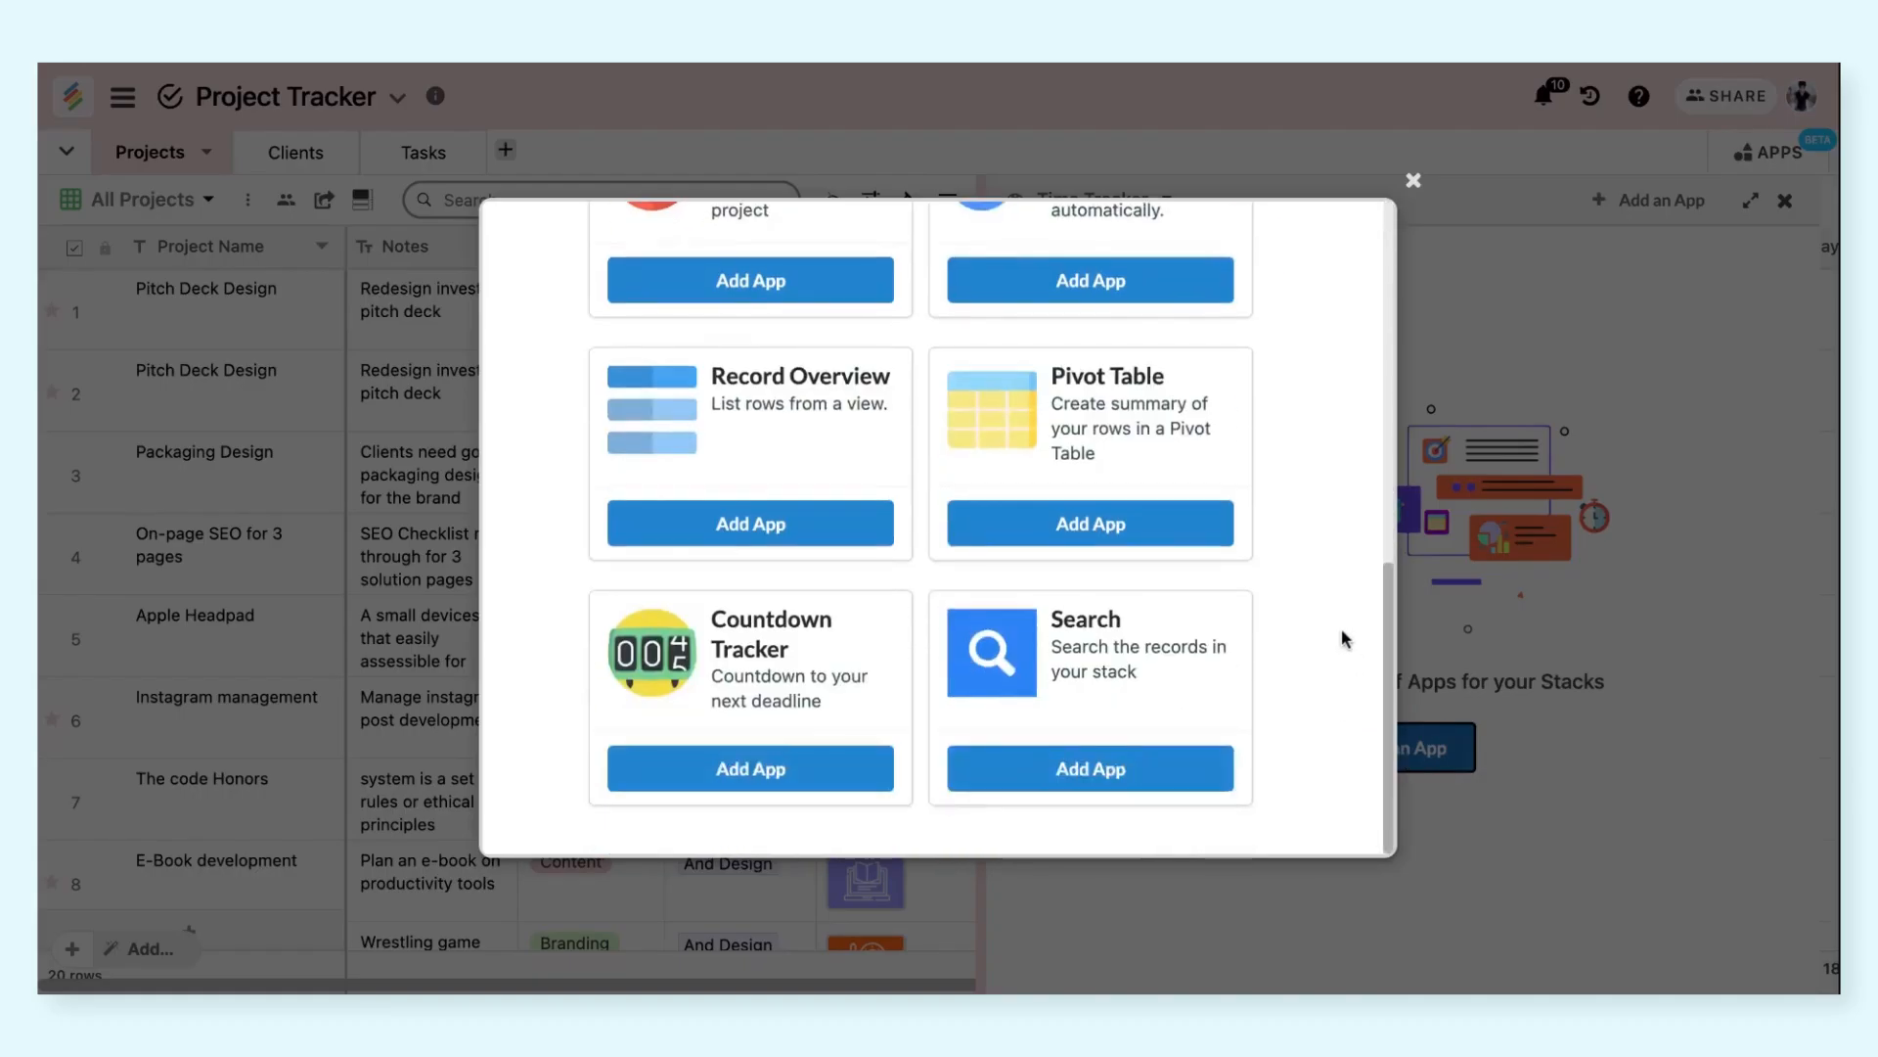
scroll(1342, 637, "up", 3)
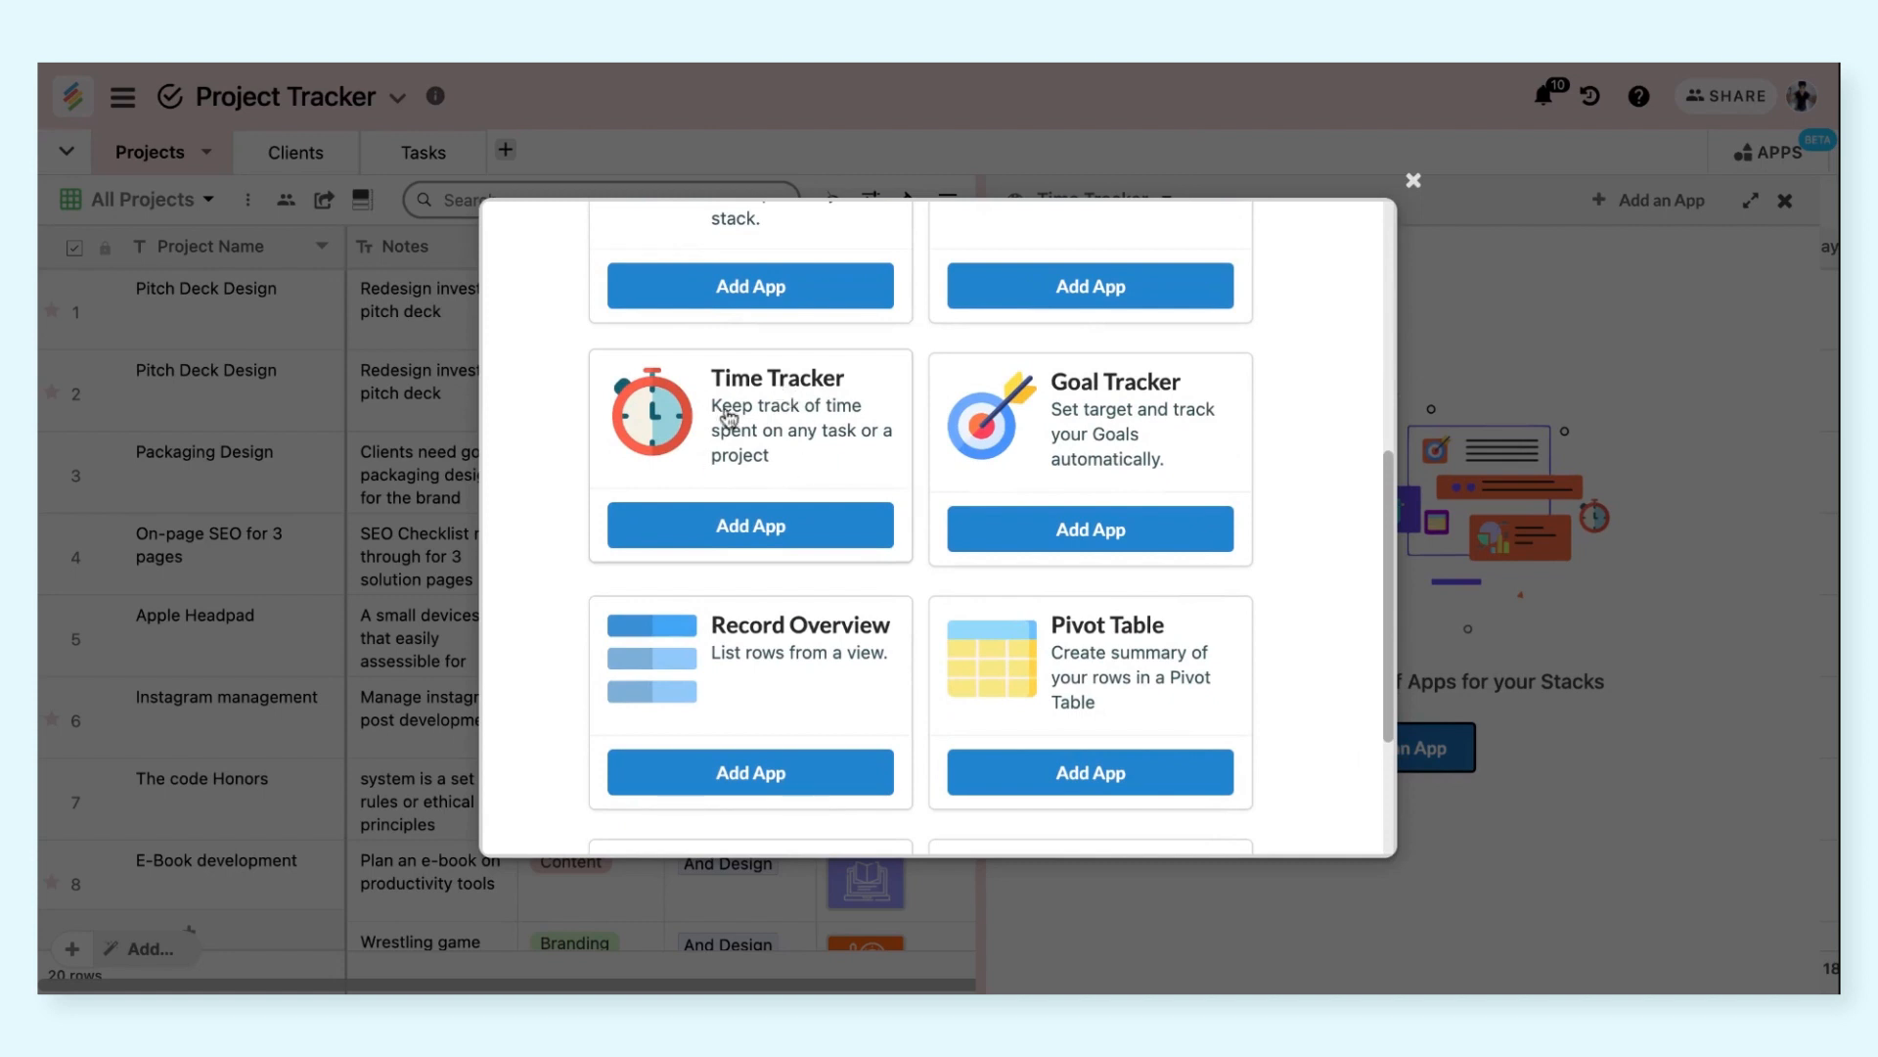
left_click(790, 526)
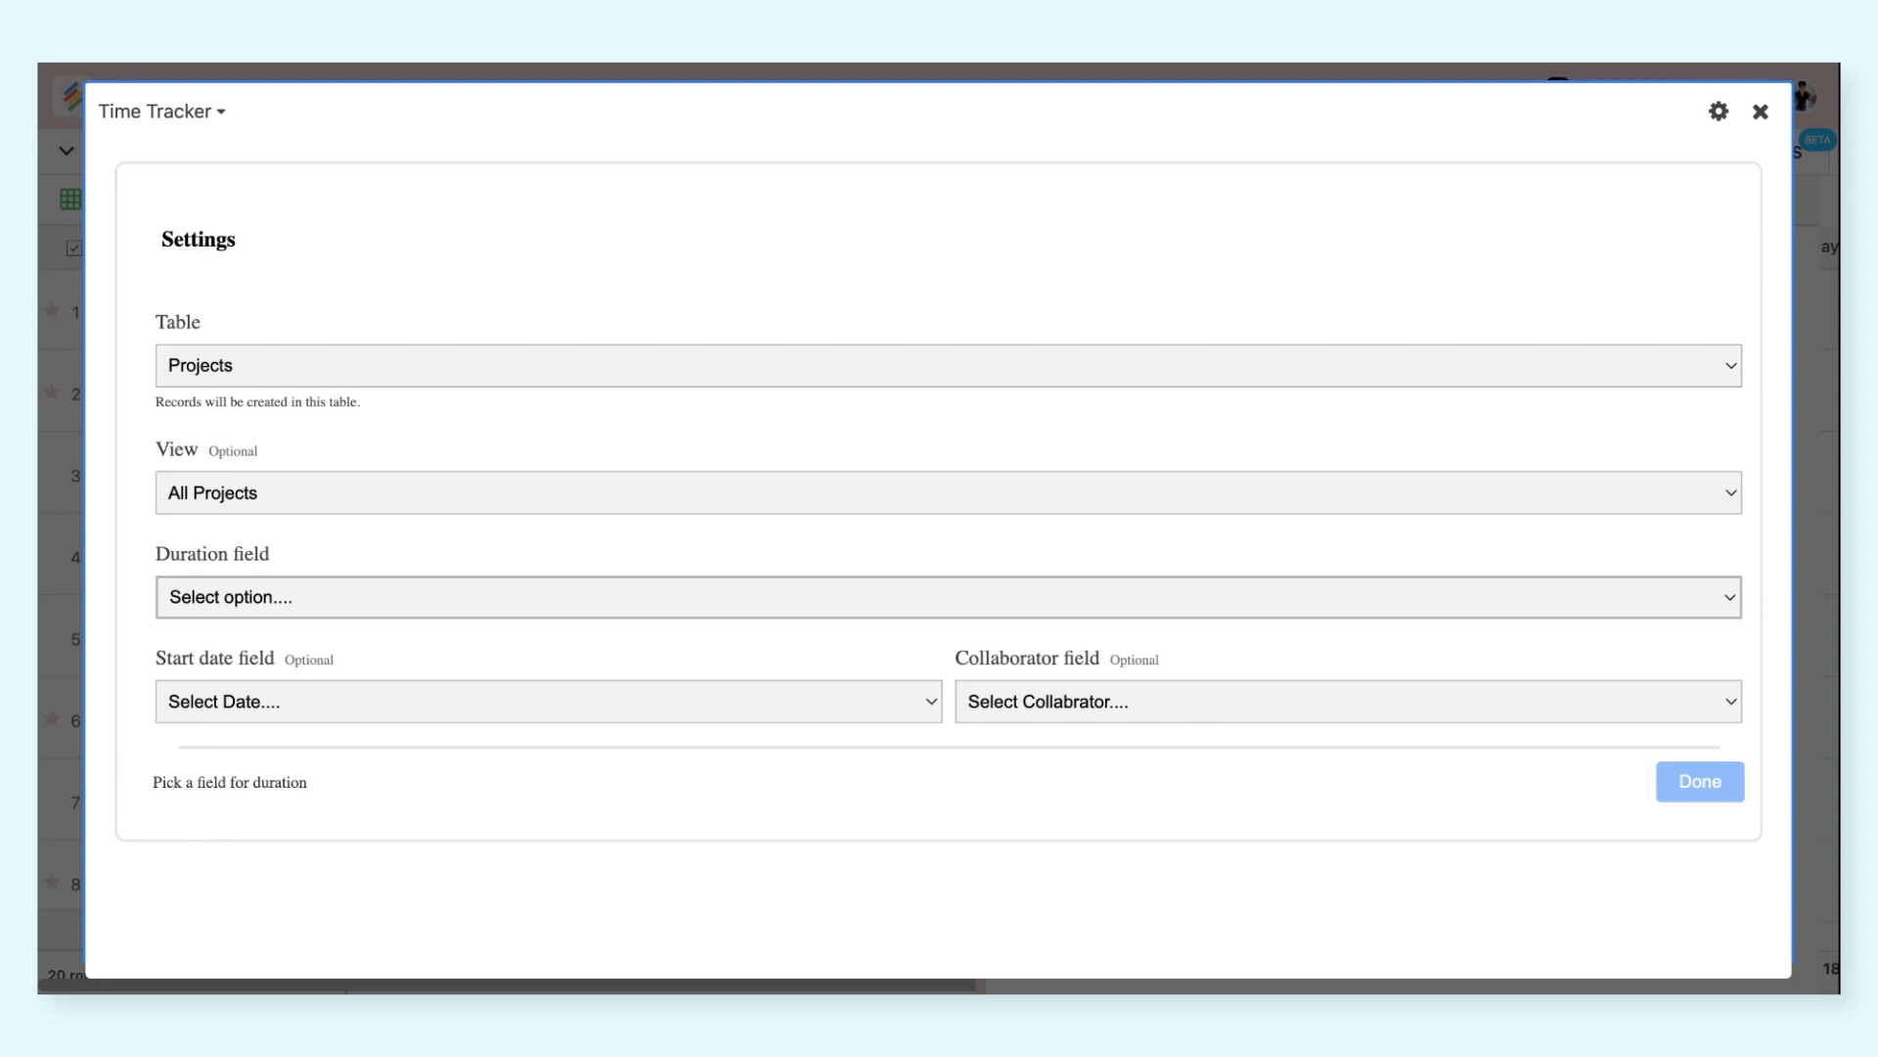
Set the tracker's duration field to Duration, start date field to Start Date and collaborator field to Lead?, save the settings and close the expanded view
left_click(410, 731)
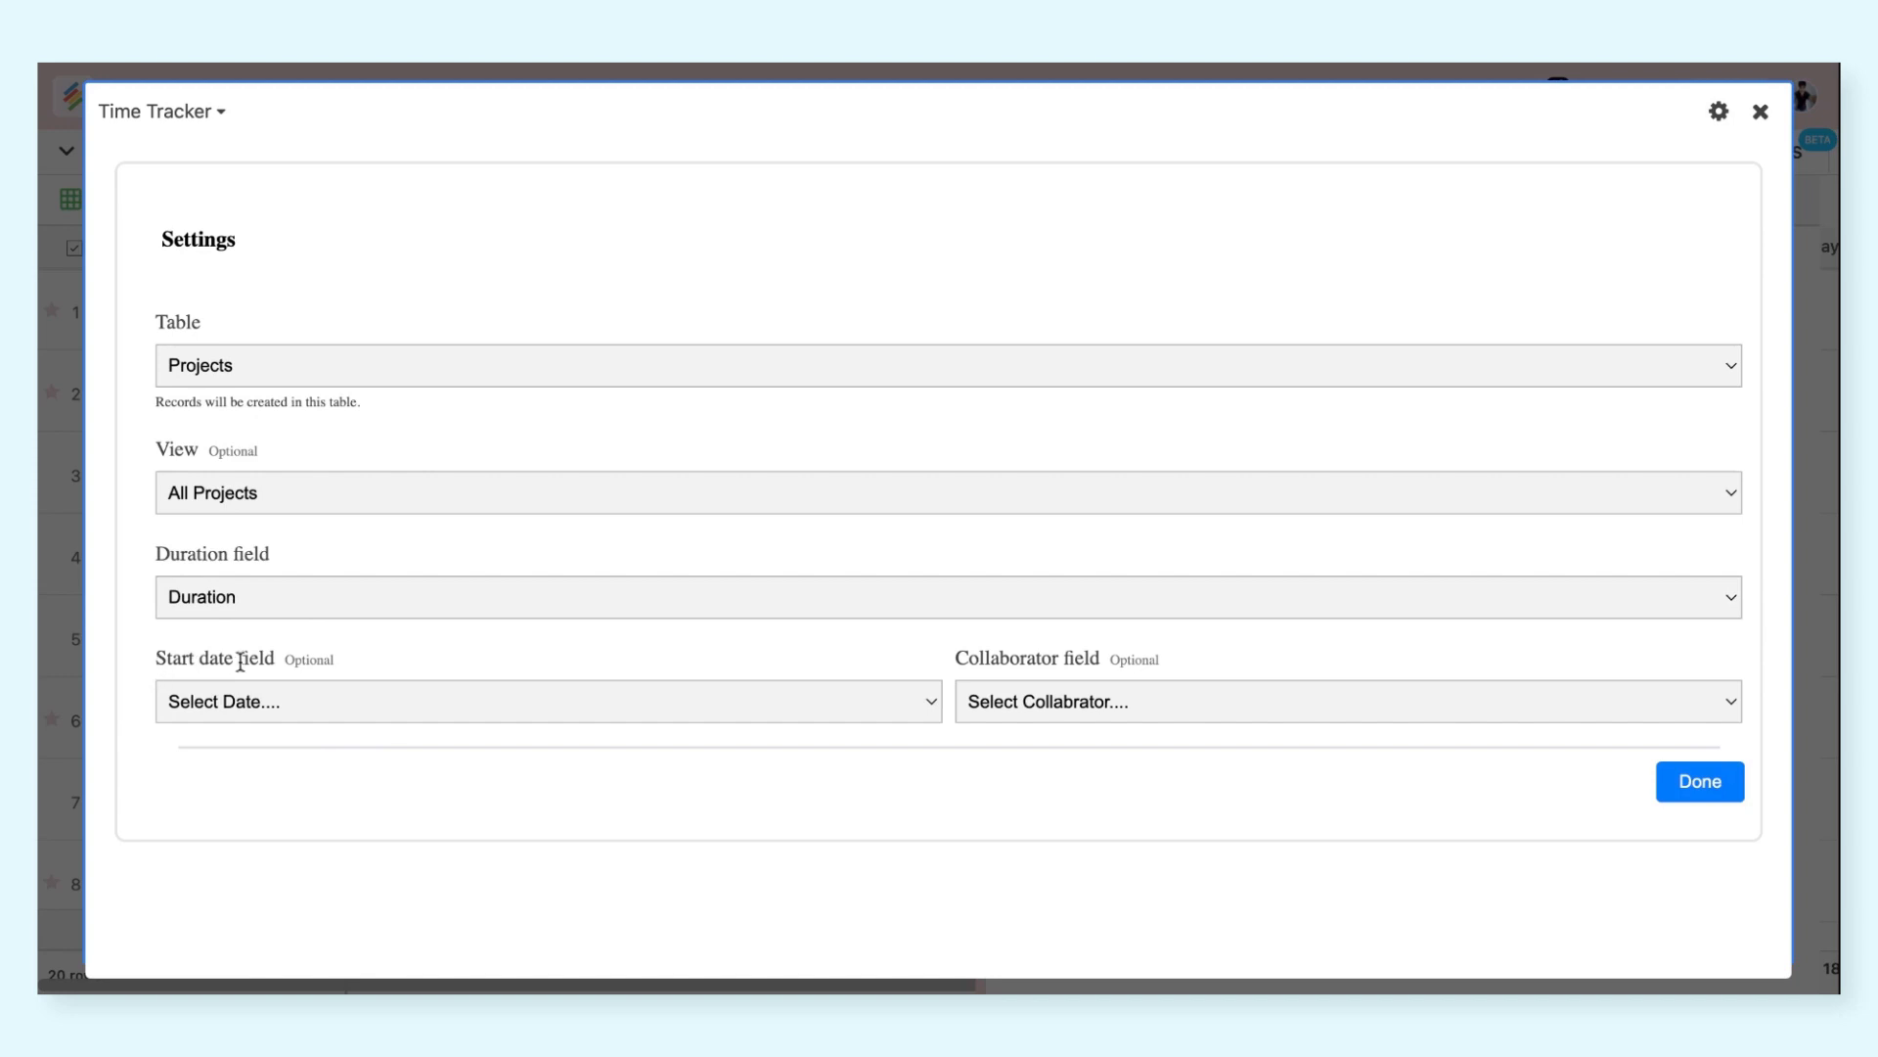
left_click(312, 721)
left_click(315, 796)
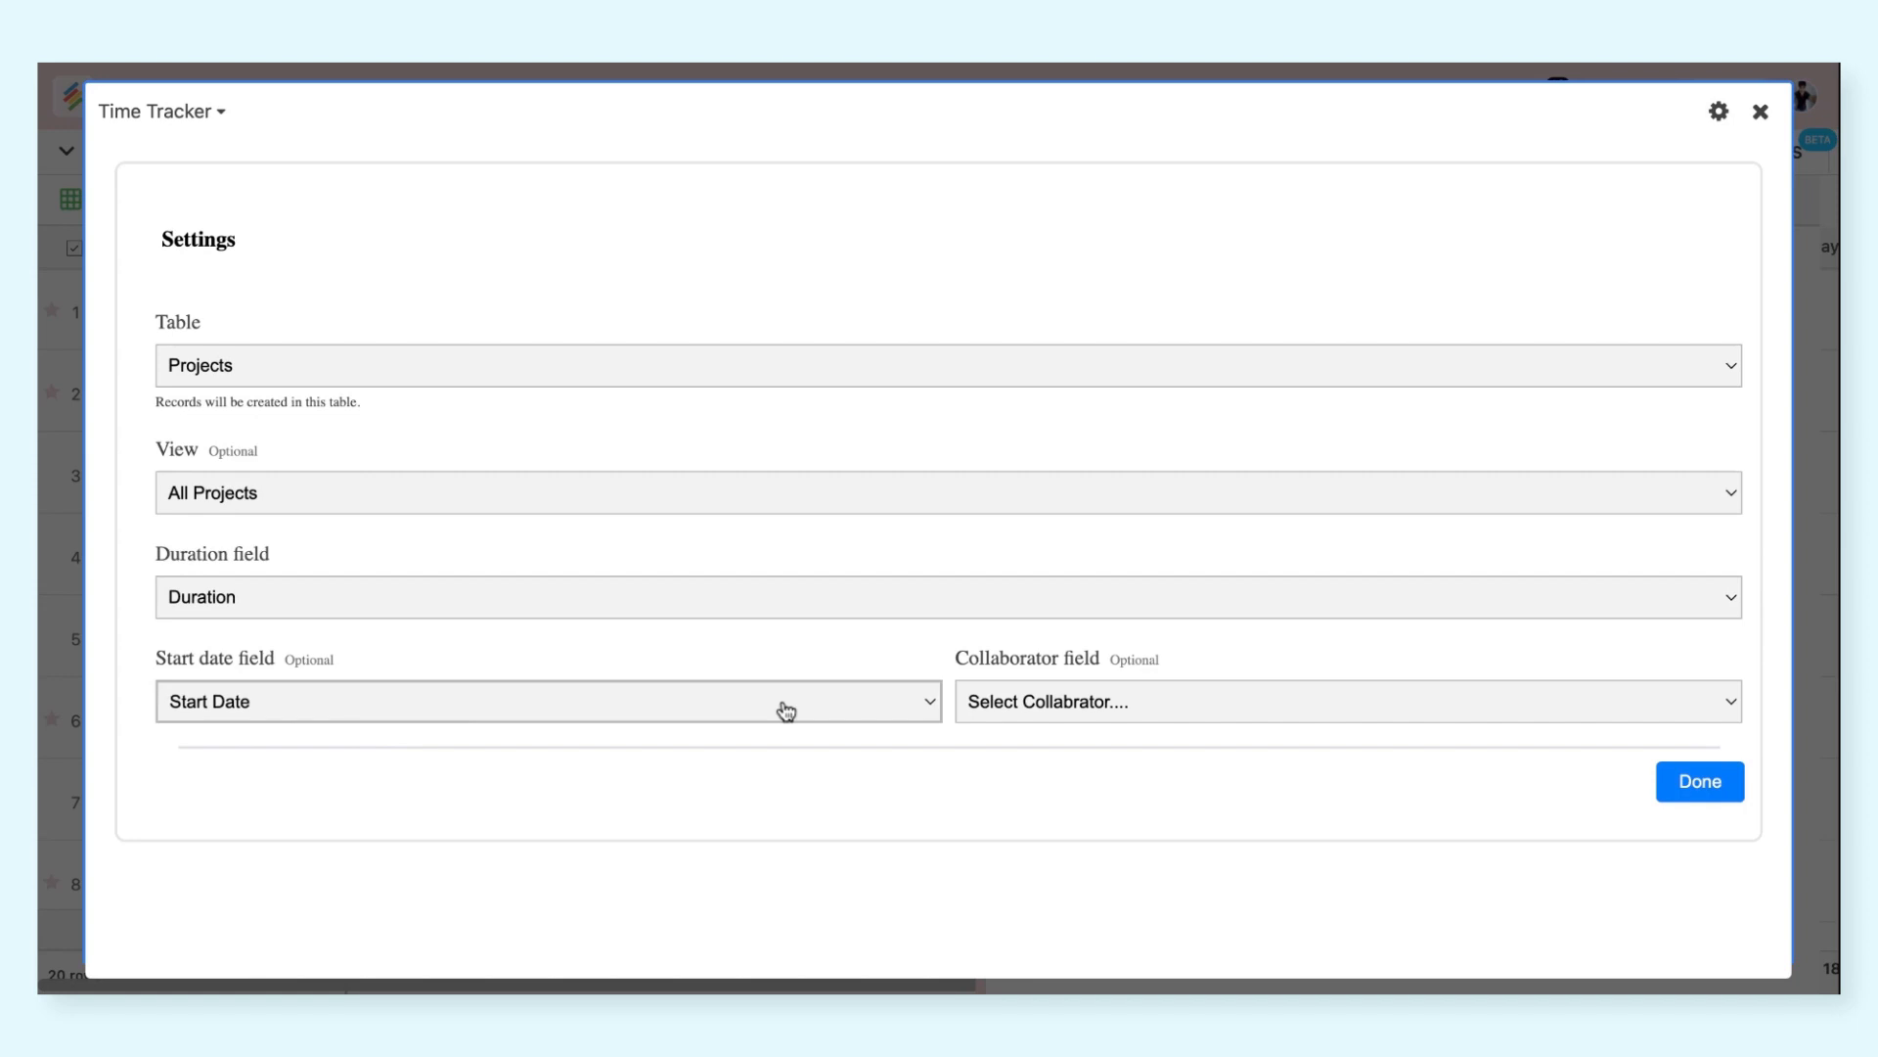
left_click(1091, 714)
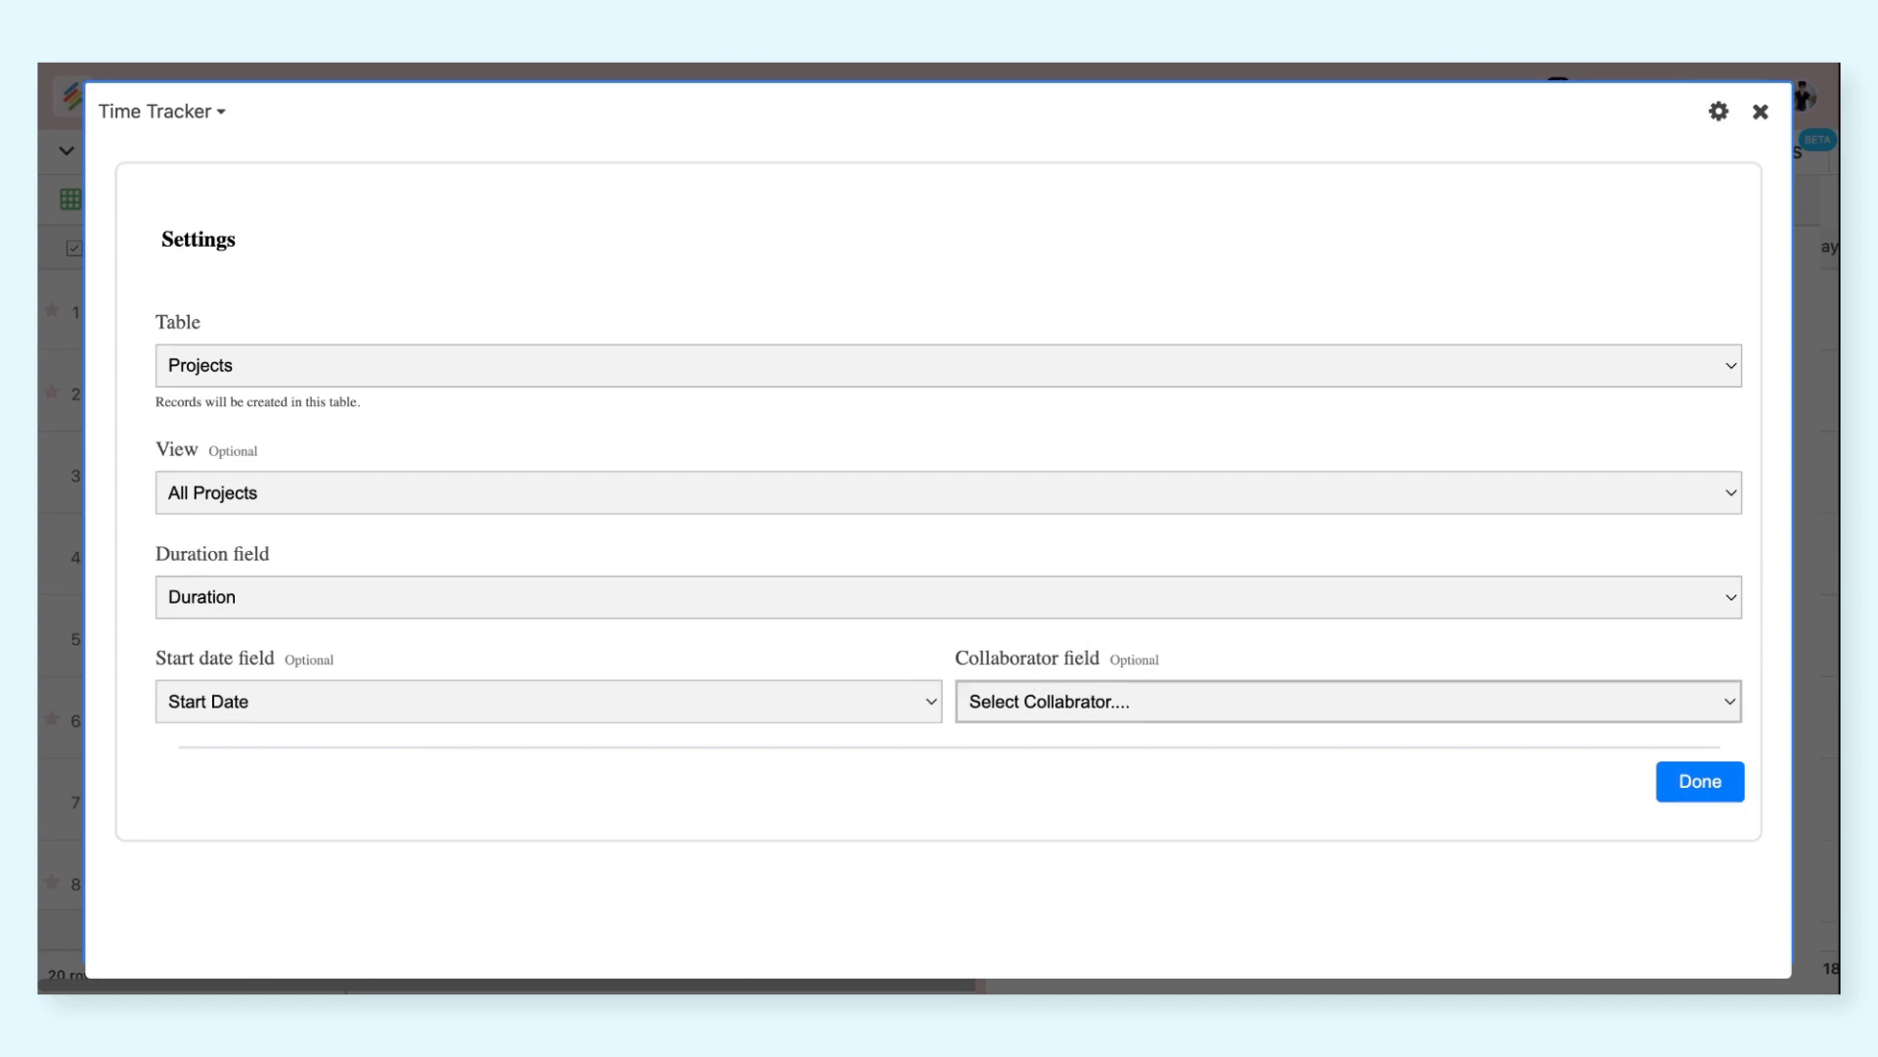
left_click(1057, 717)
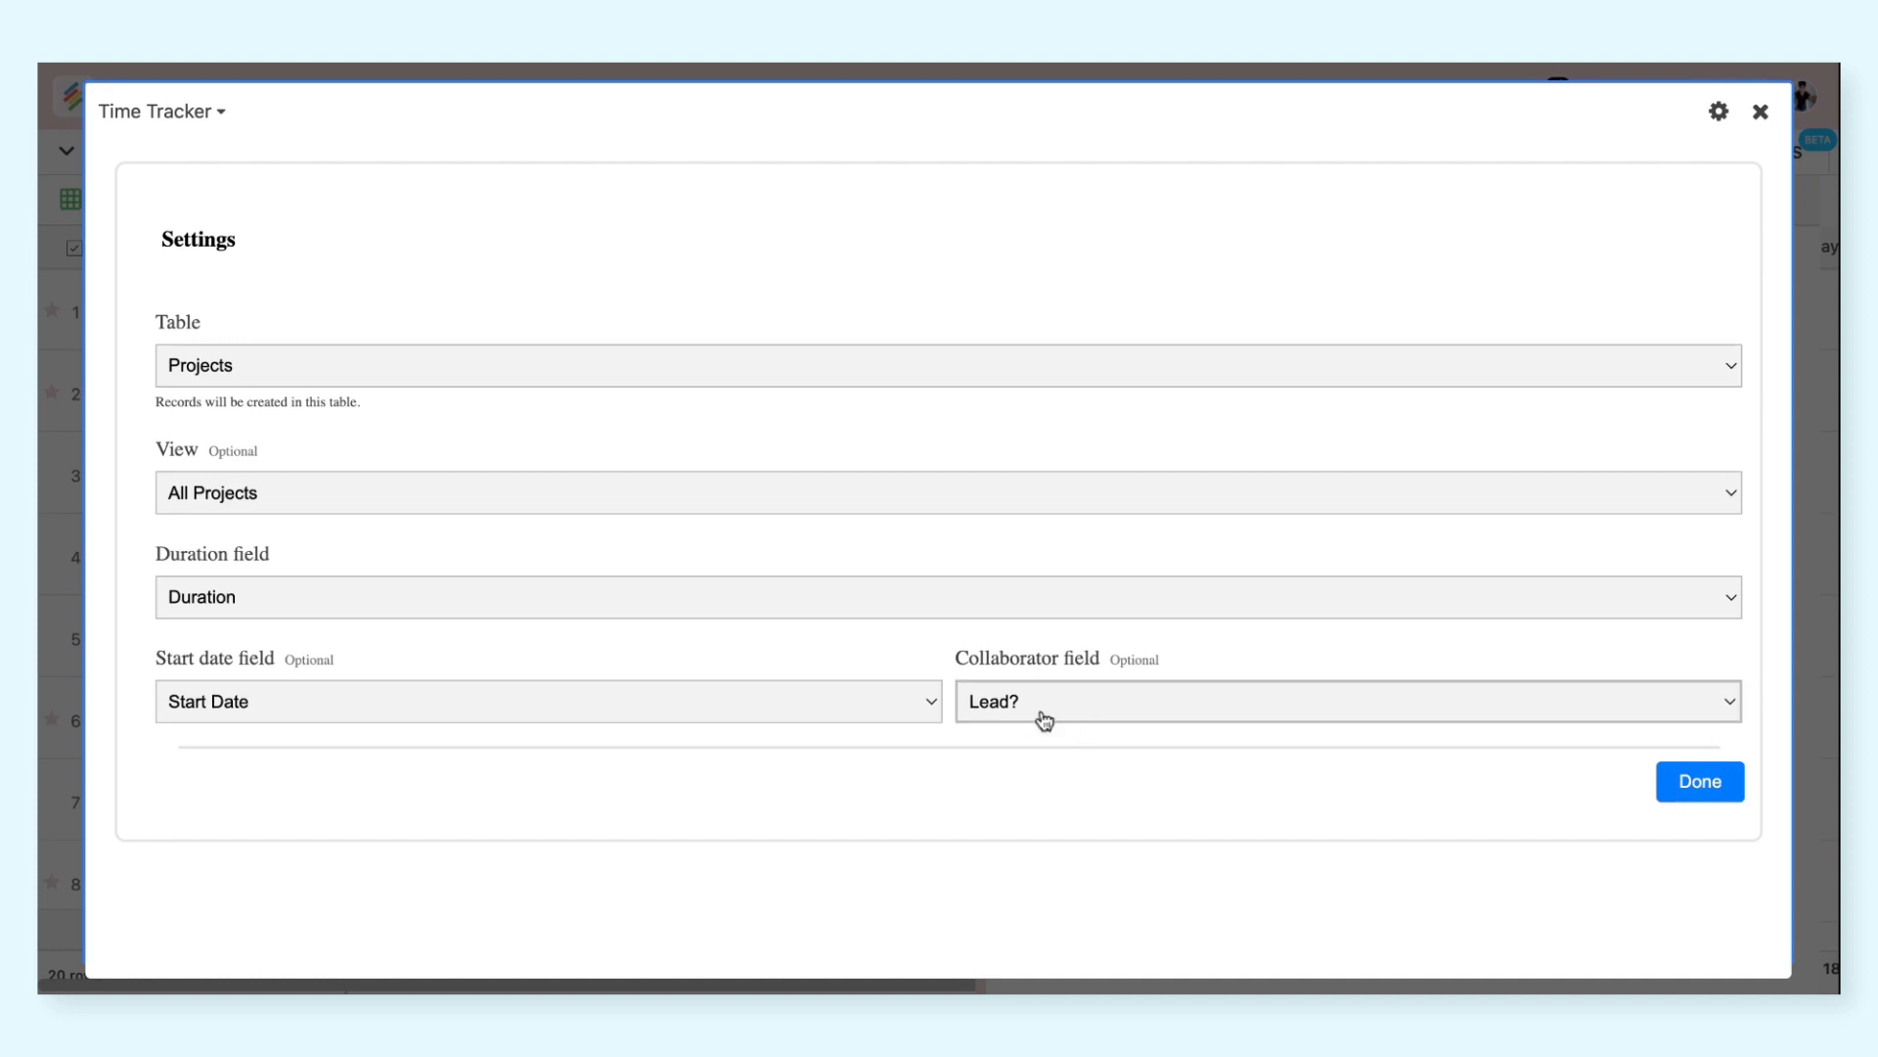
left_click(1702, 780)
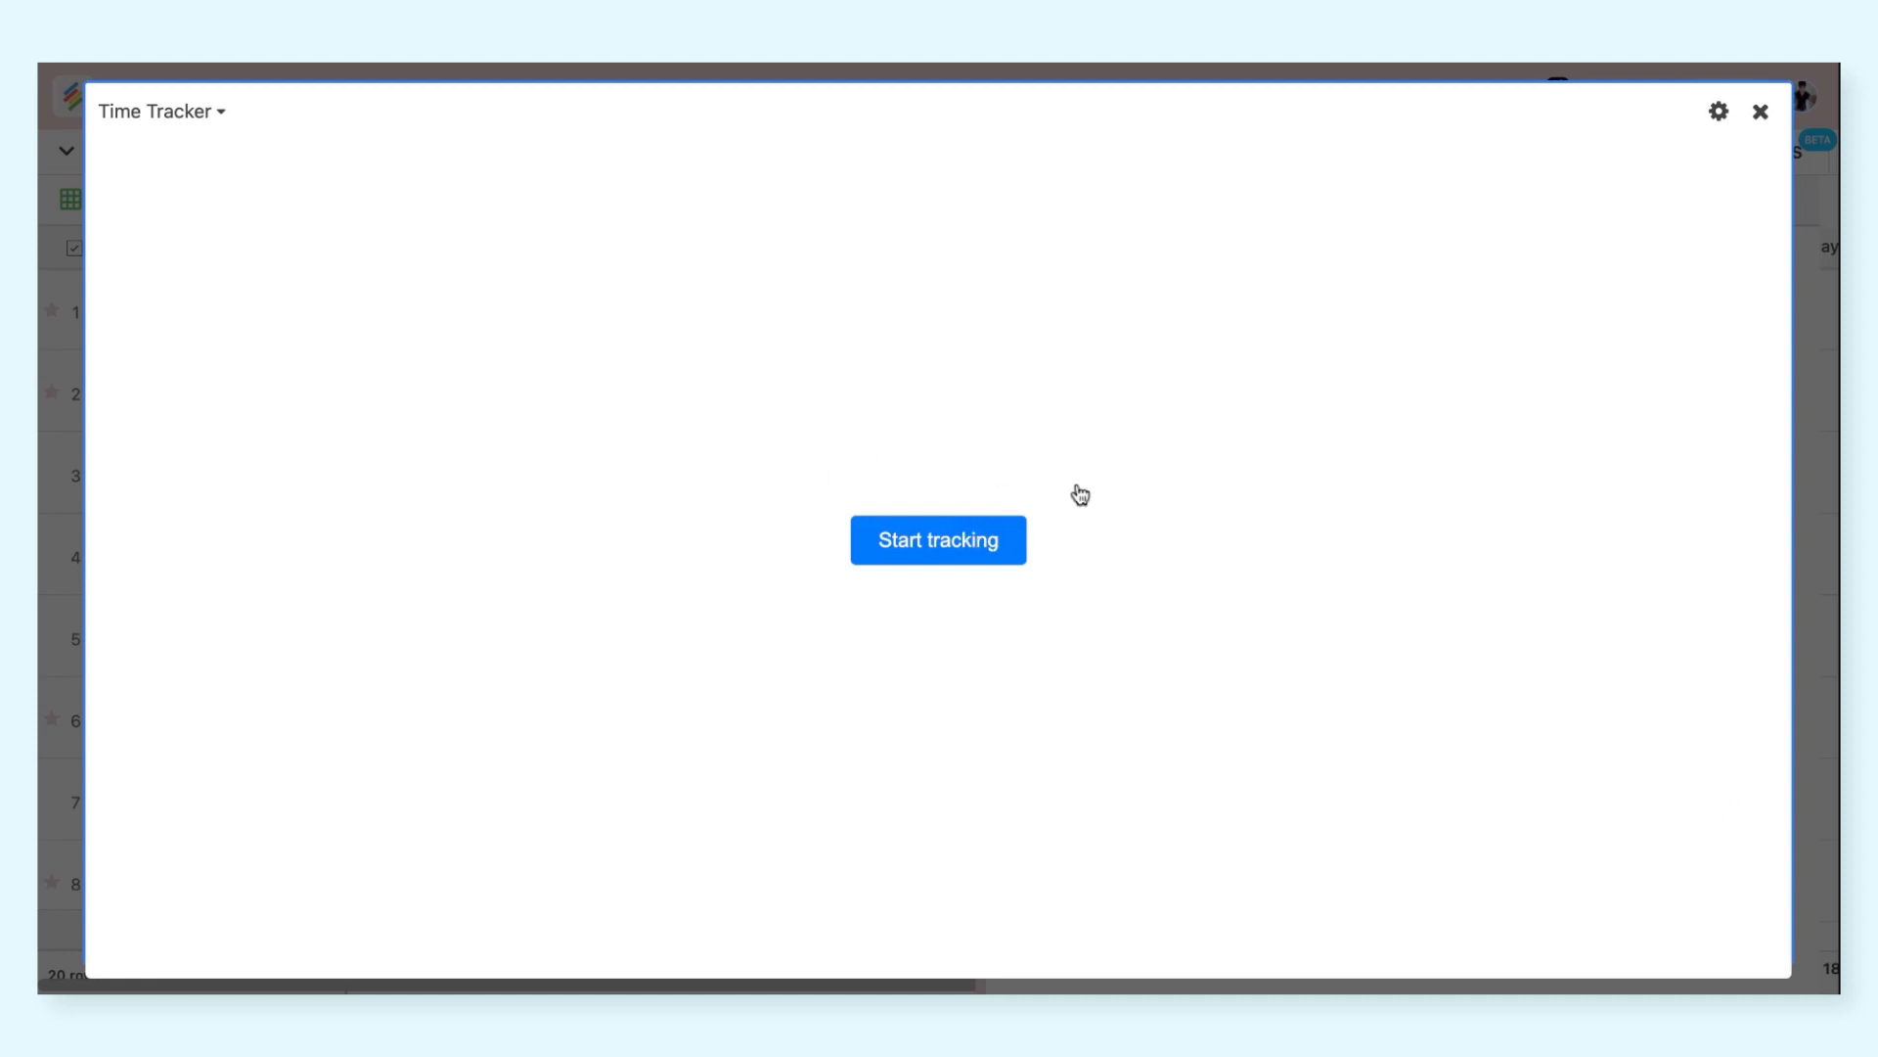
left_click(1762, 113)
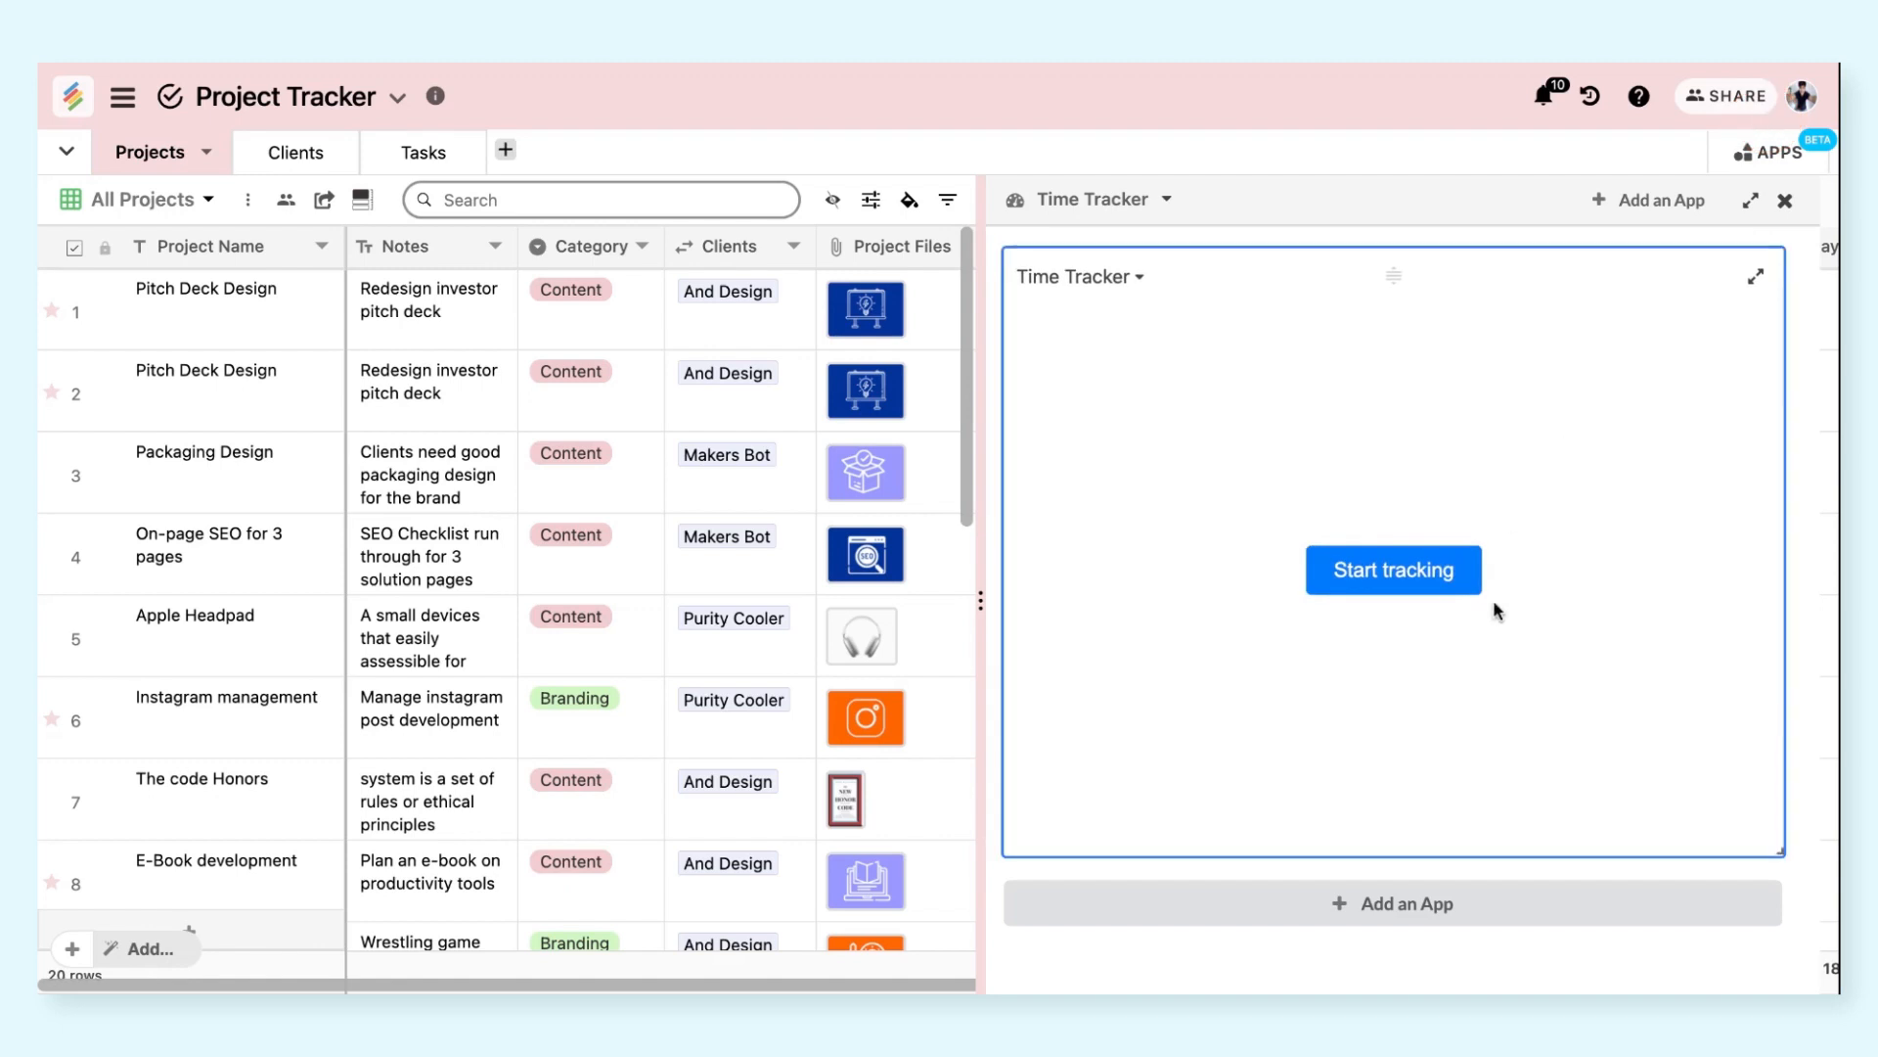
Start tracking time on the Apple Headpad record
scroll(808, 646, "right", 10)
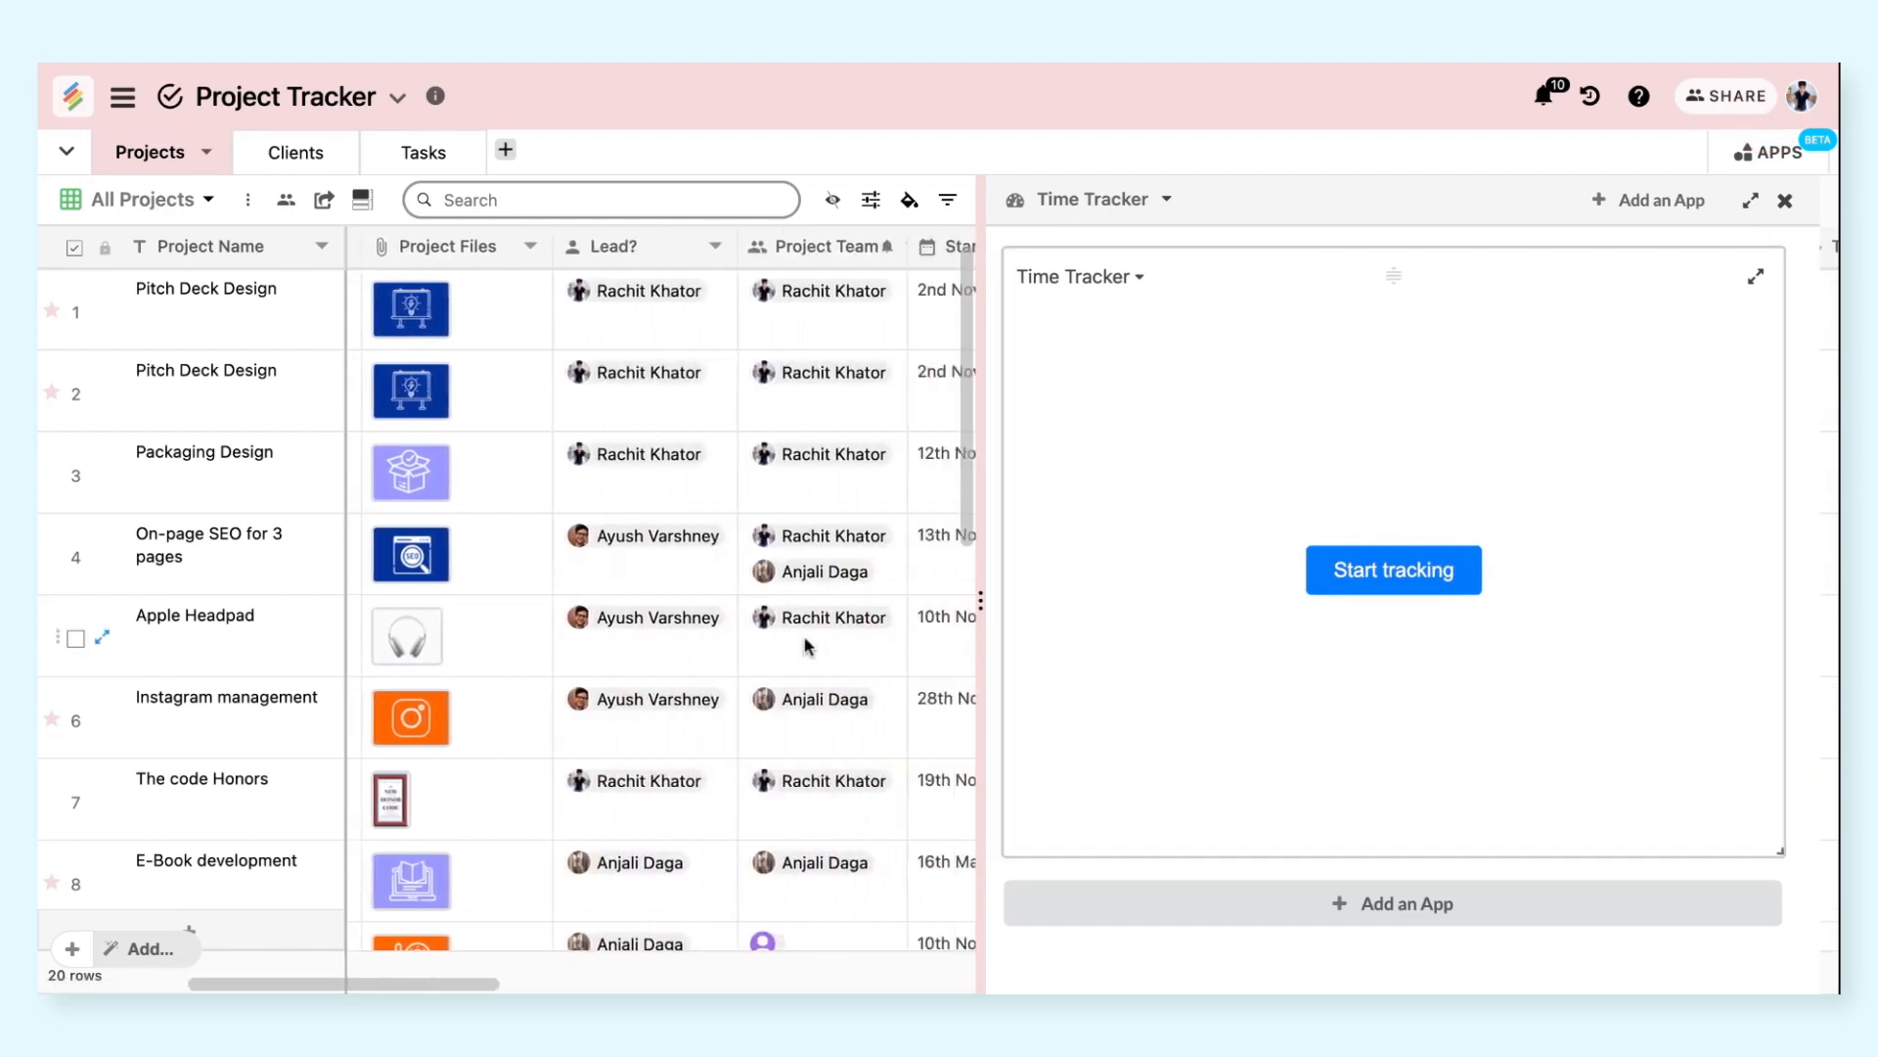
scroll(808, 646, "down", 1)
scroll(808, 645, "right", 3)
scroll(808, 646, "left", 6)
scroll(808, 646, "up", 1)
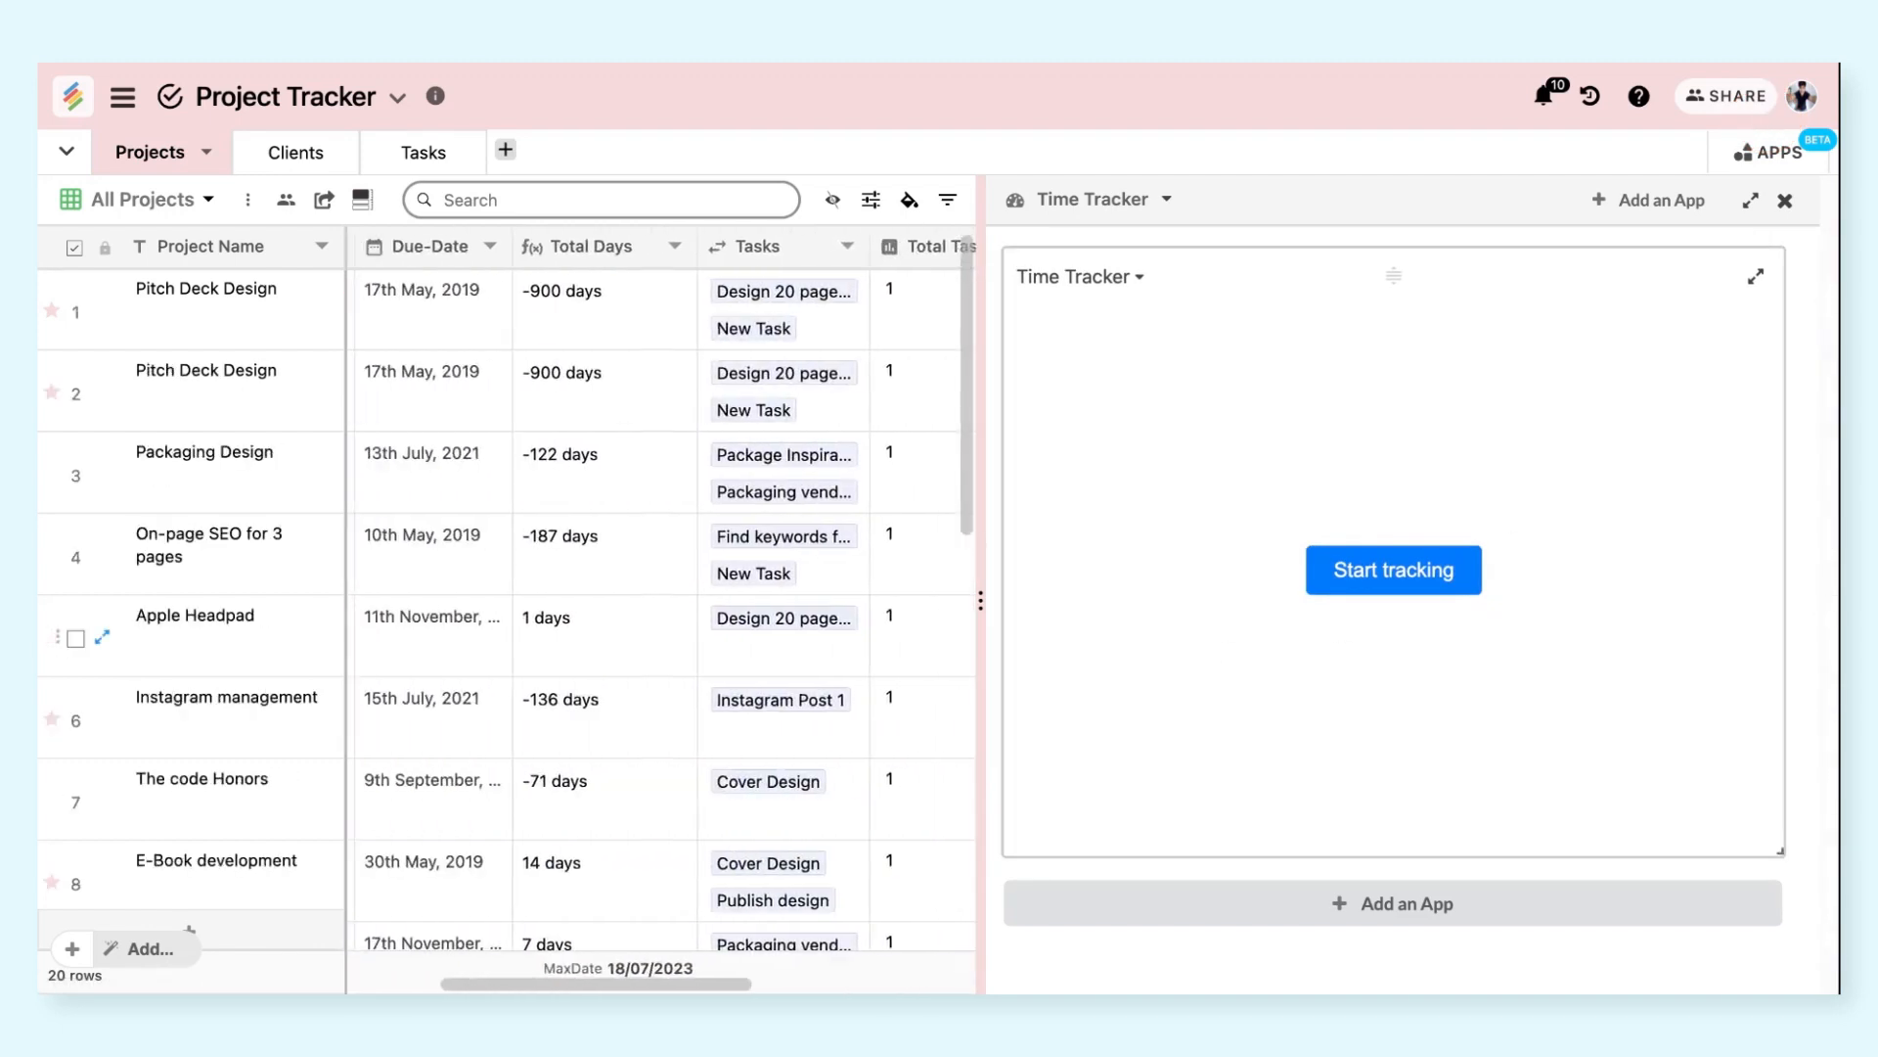
left_click(1393, 570)
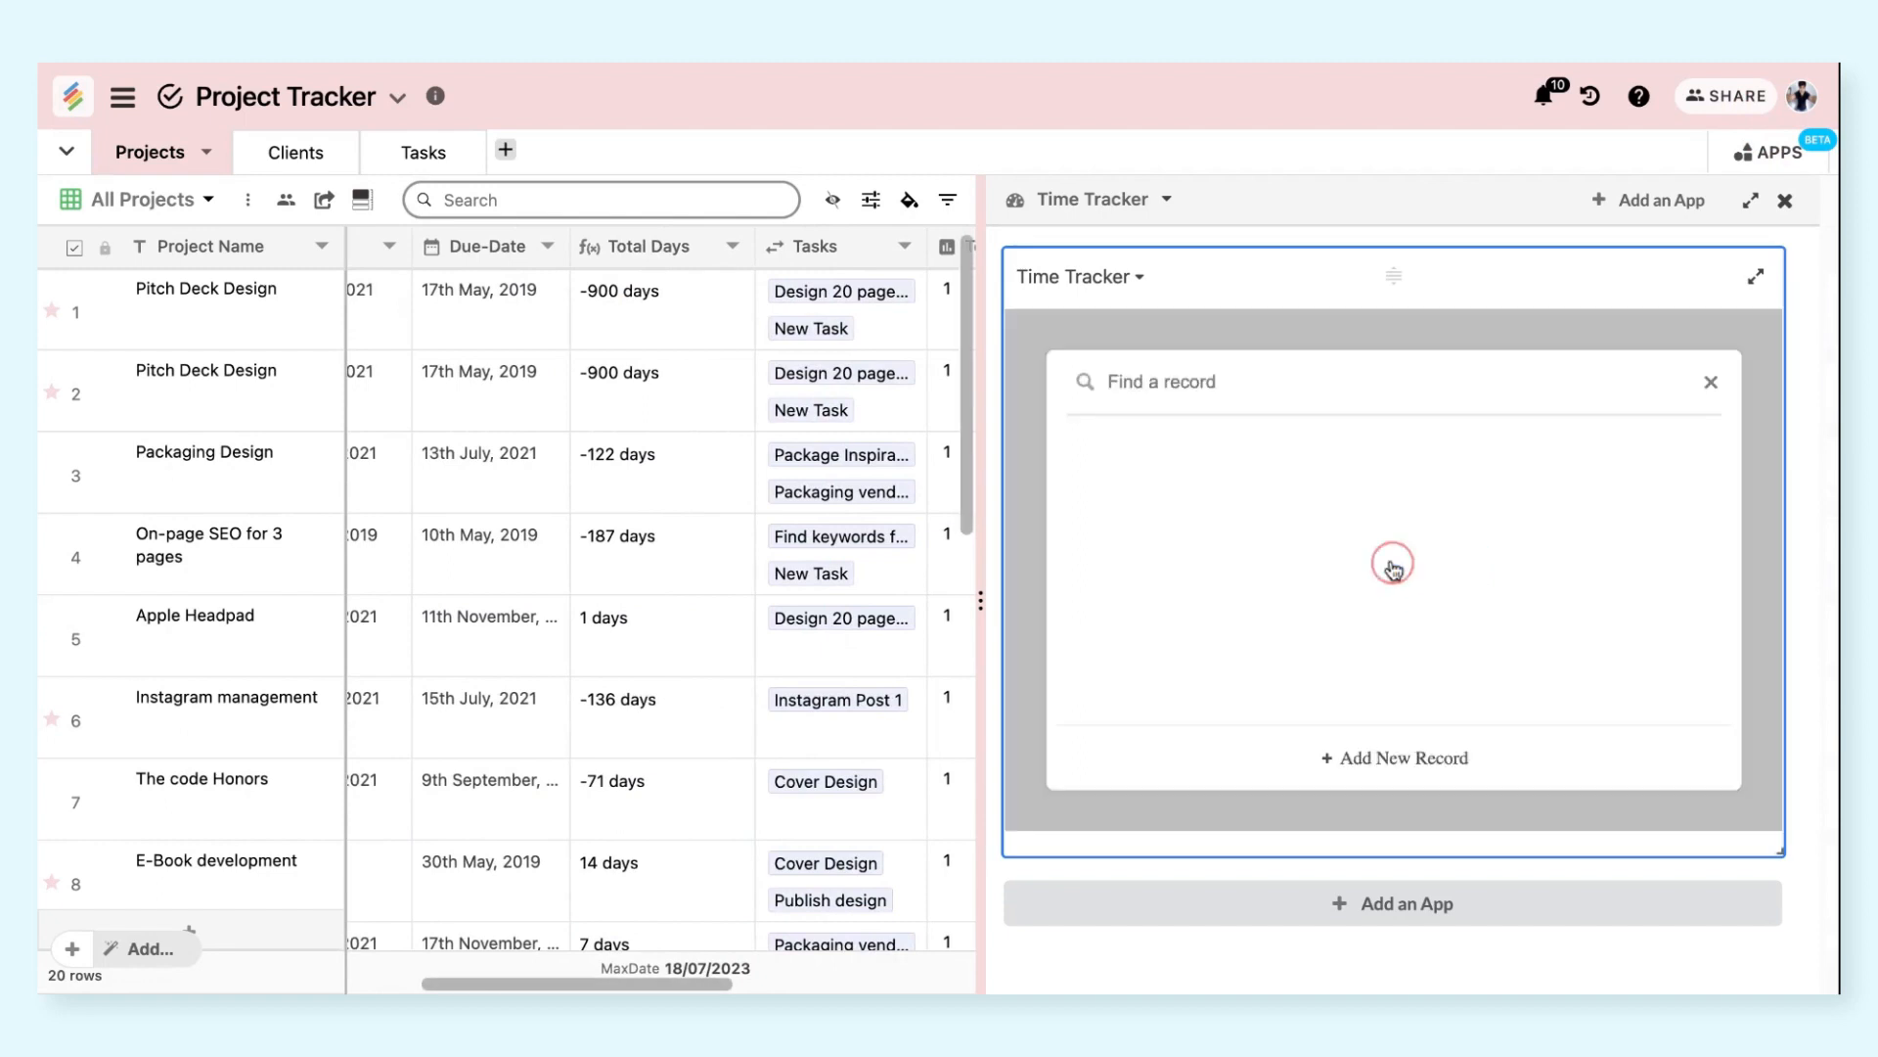
scroll(1387, 628, "down", 3)
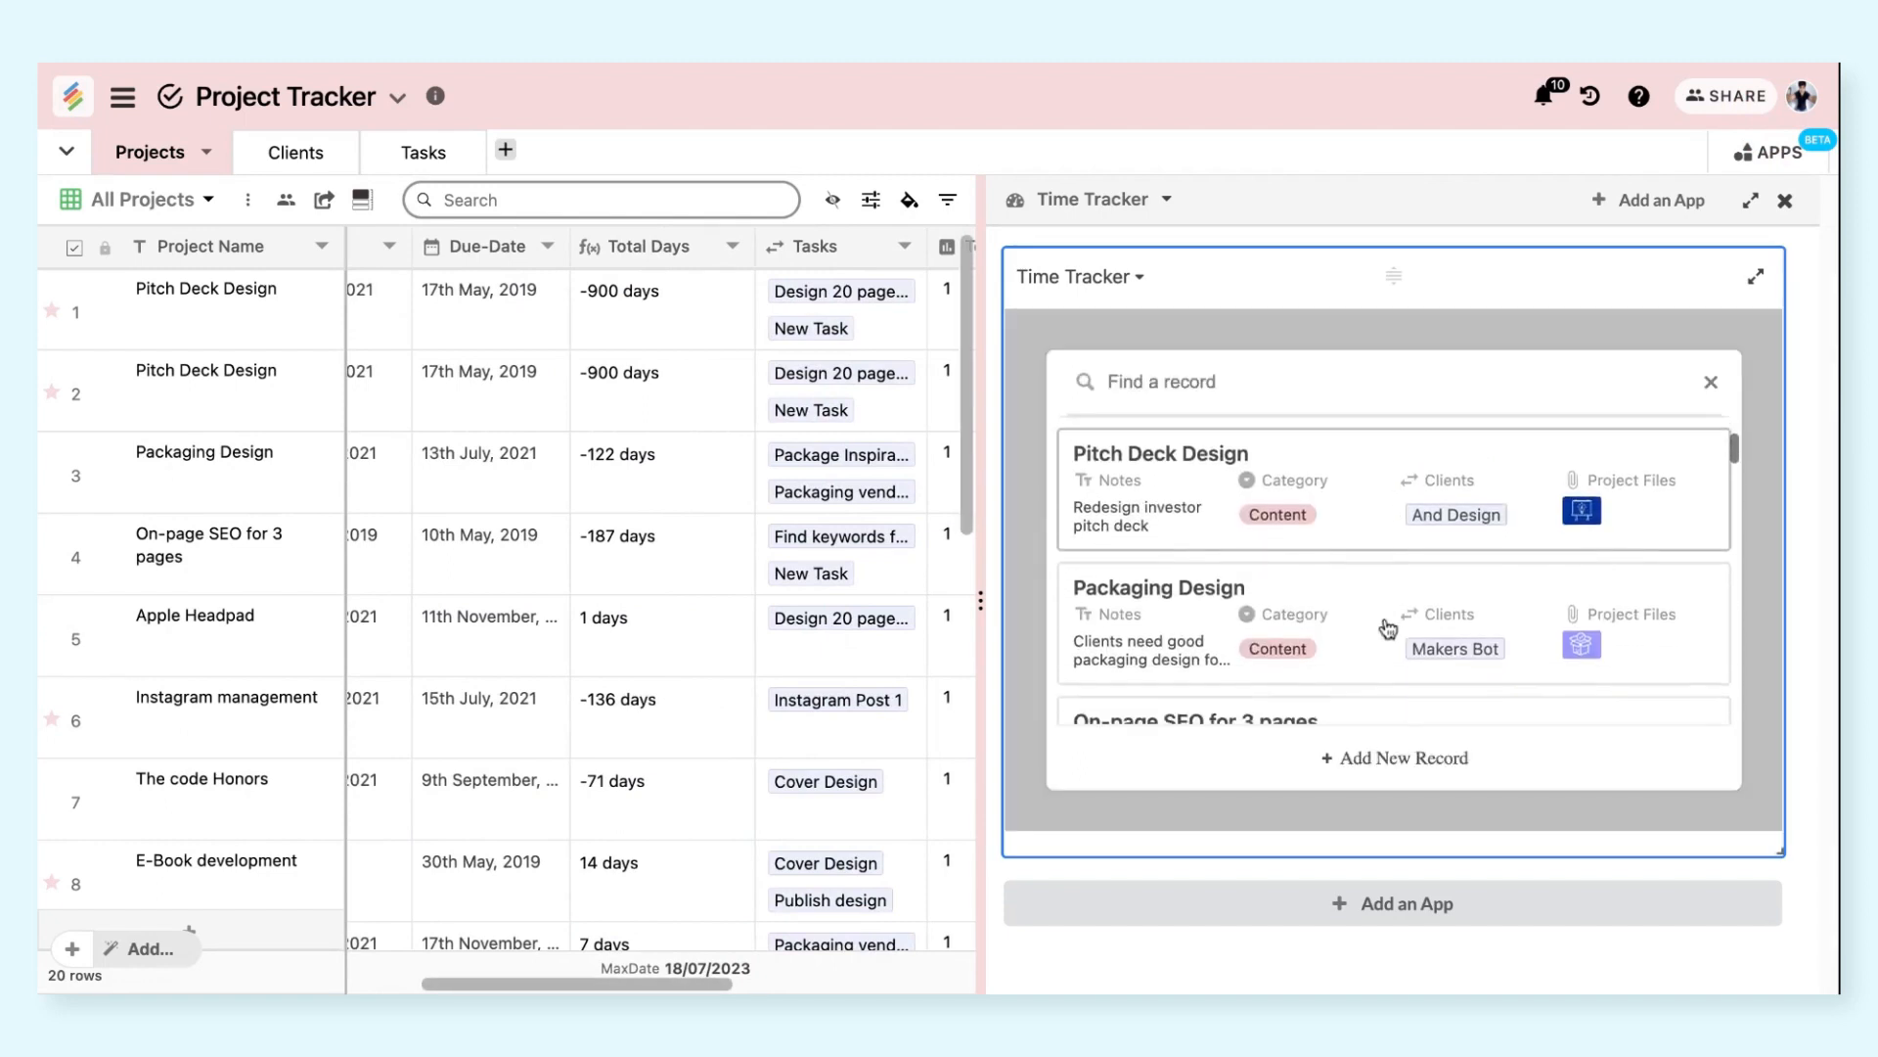
scroll(1387, 626, "down", 2)
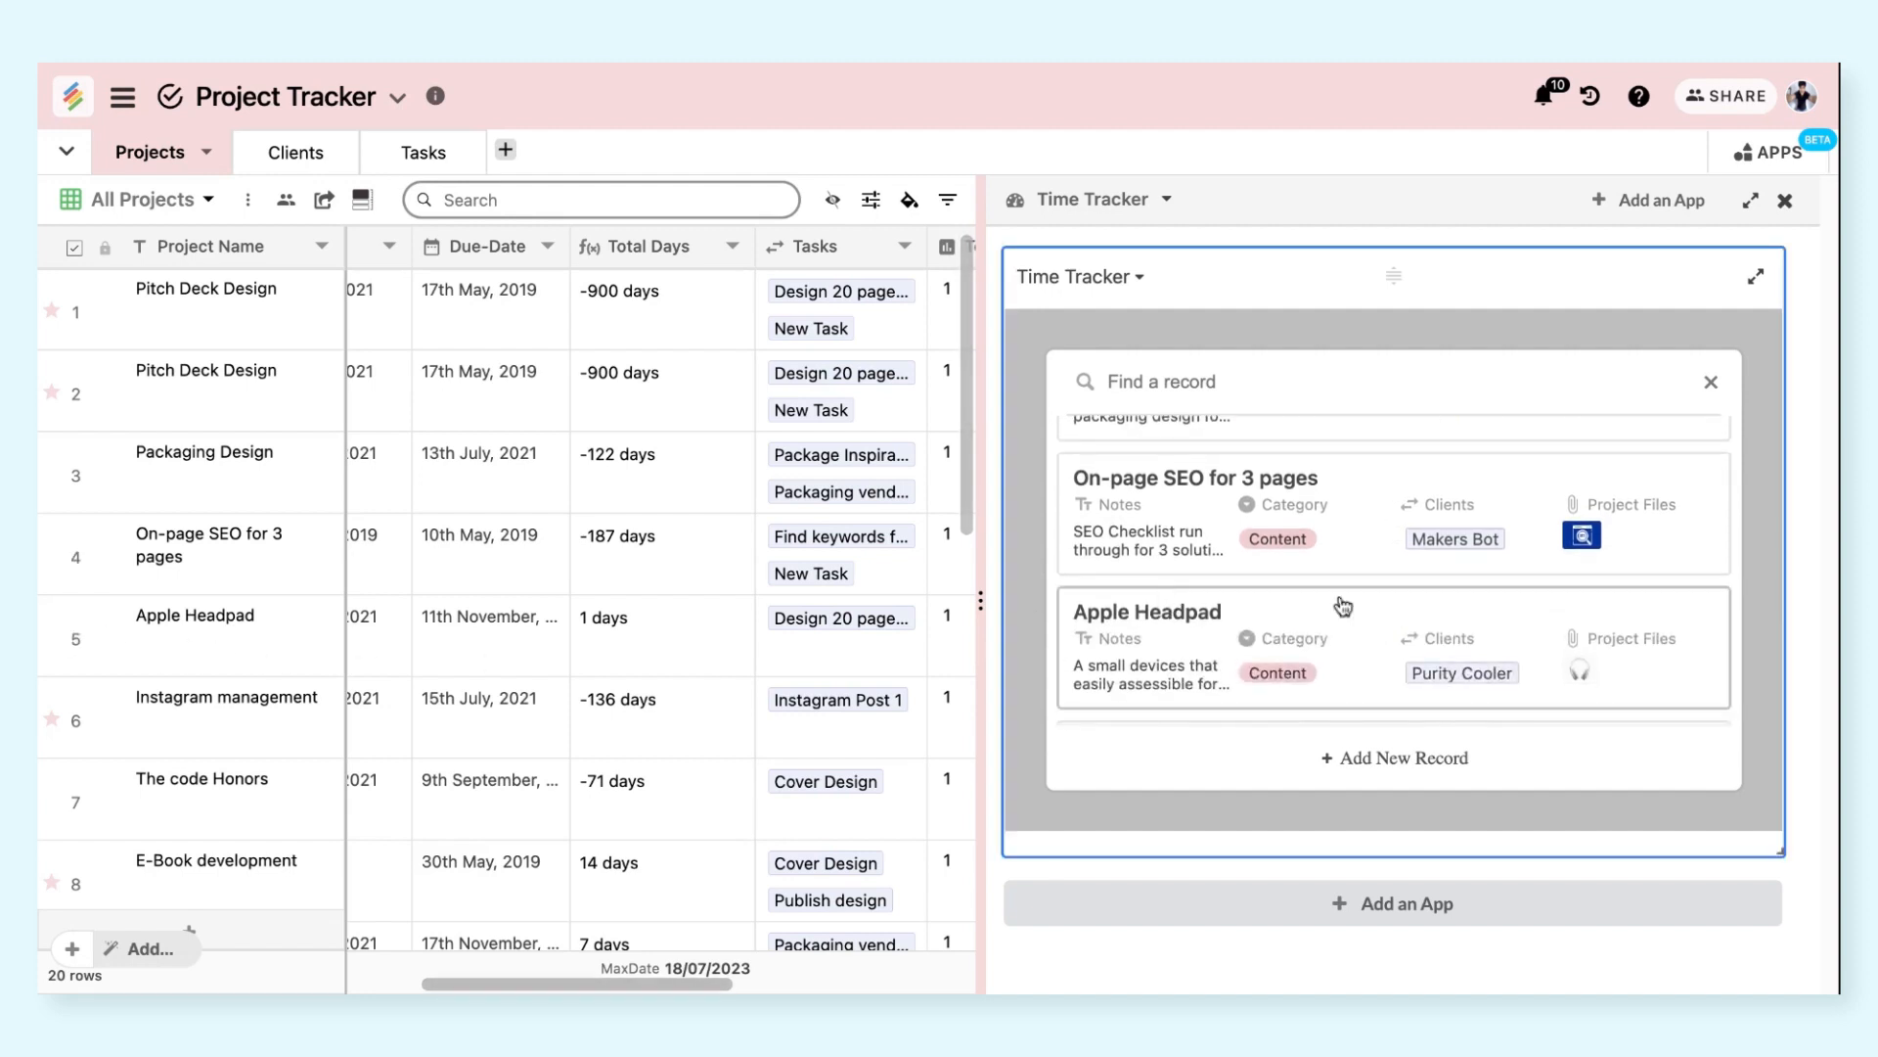
scroll(1337, 607, "down", 1)
left_click(1275, 587)
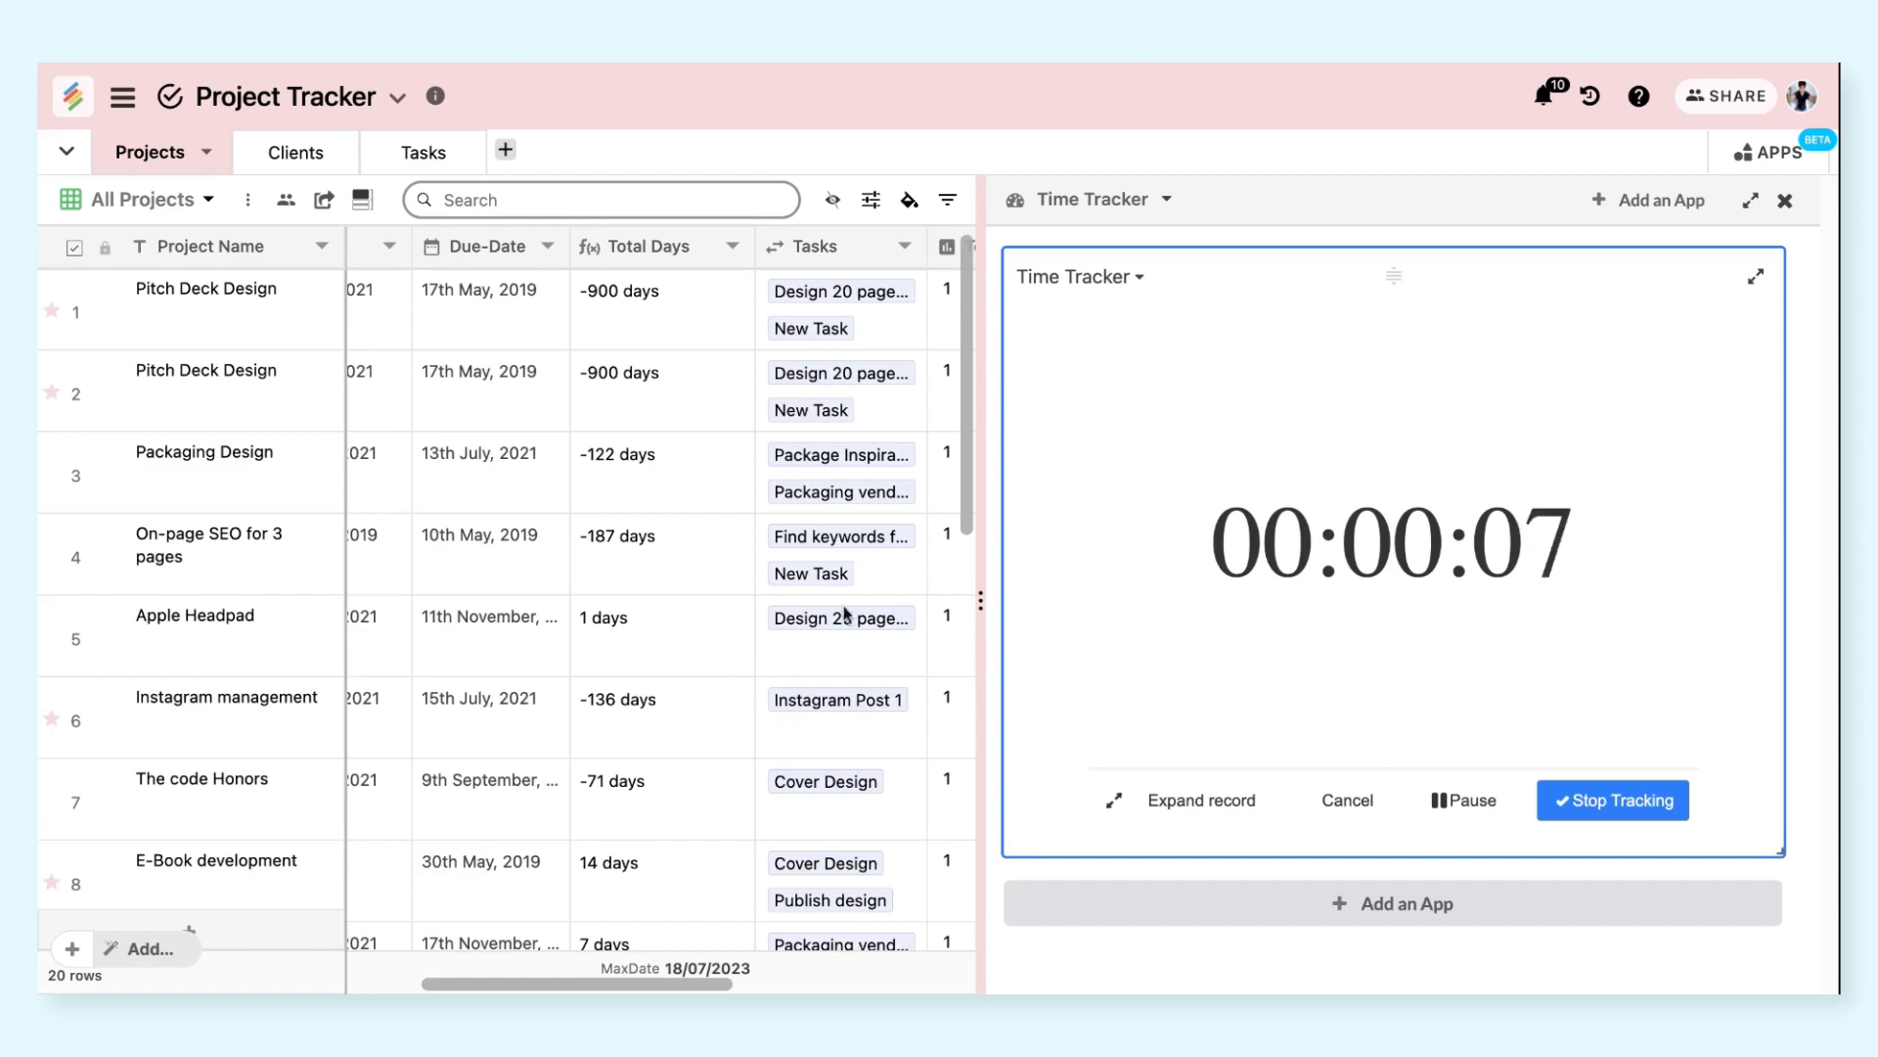
Stop the running timer with the table's Duration column in view, and close the expanded Apple Headpad record
scroll(583, 658, "right", 10)
scroll(583, 663, "right", 1)
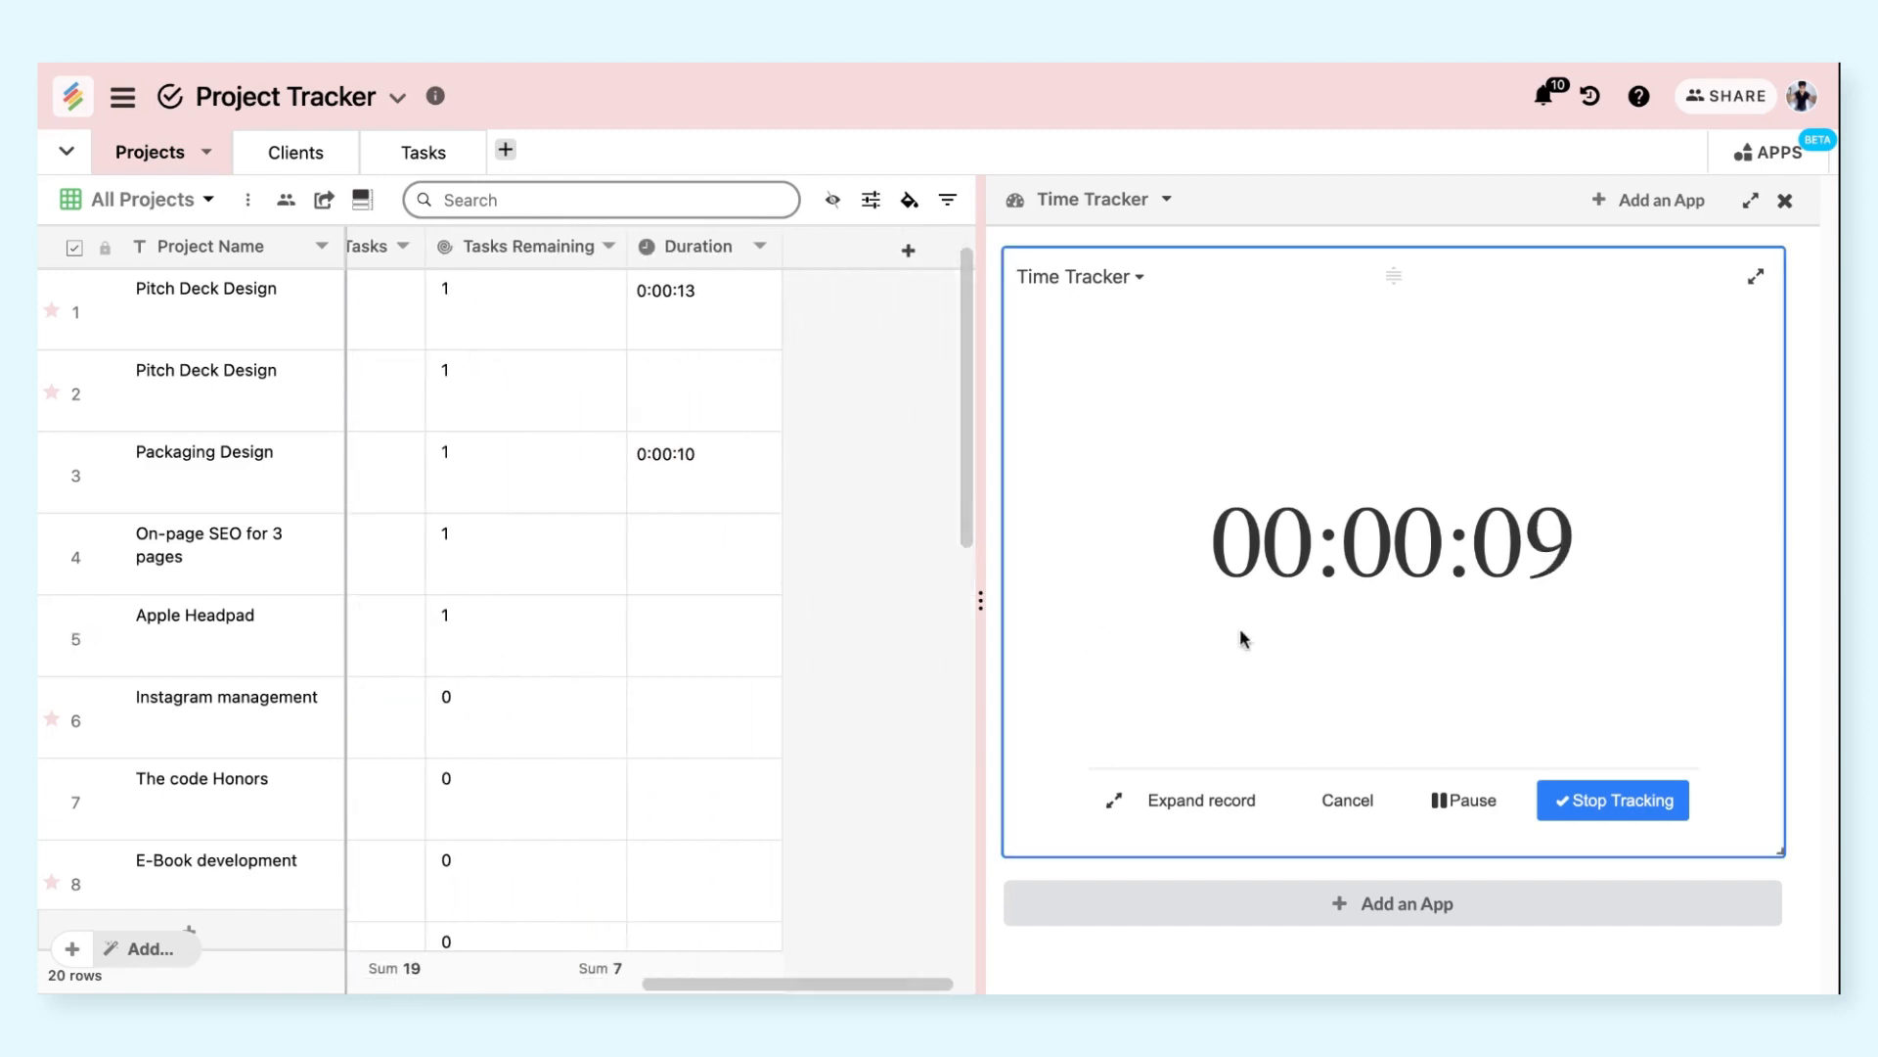
left_click(1625, 806)
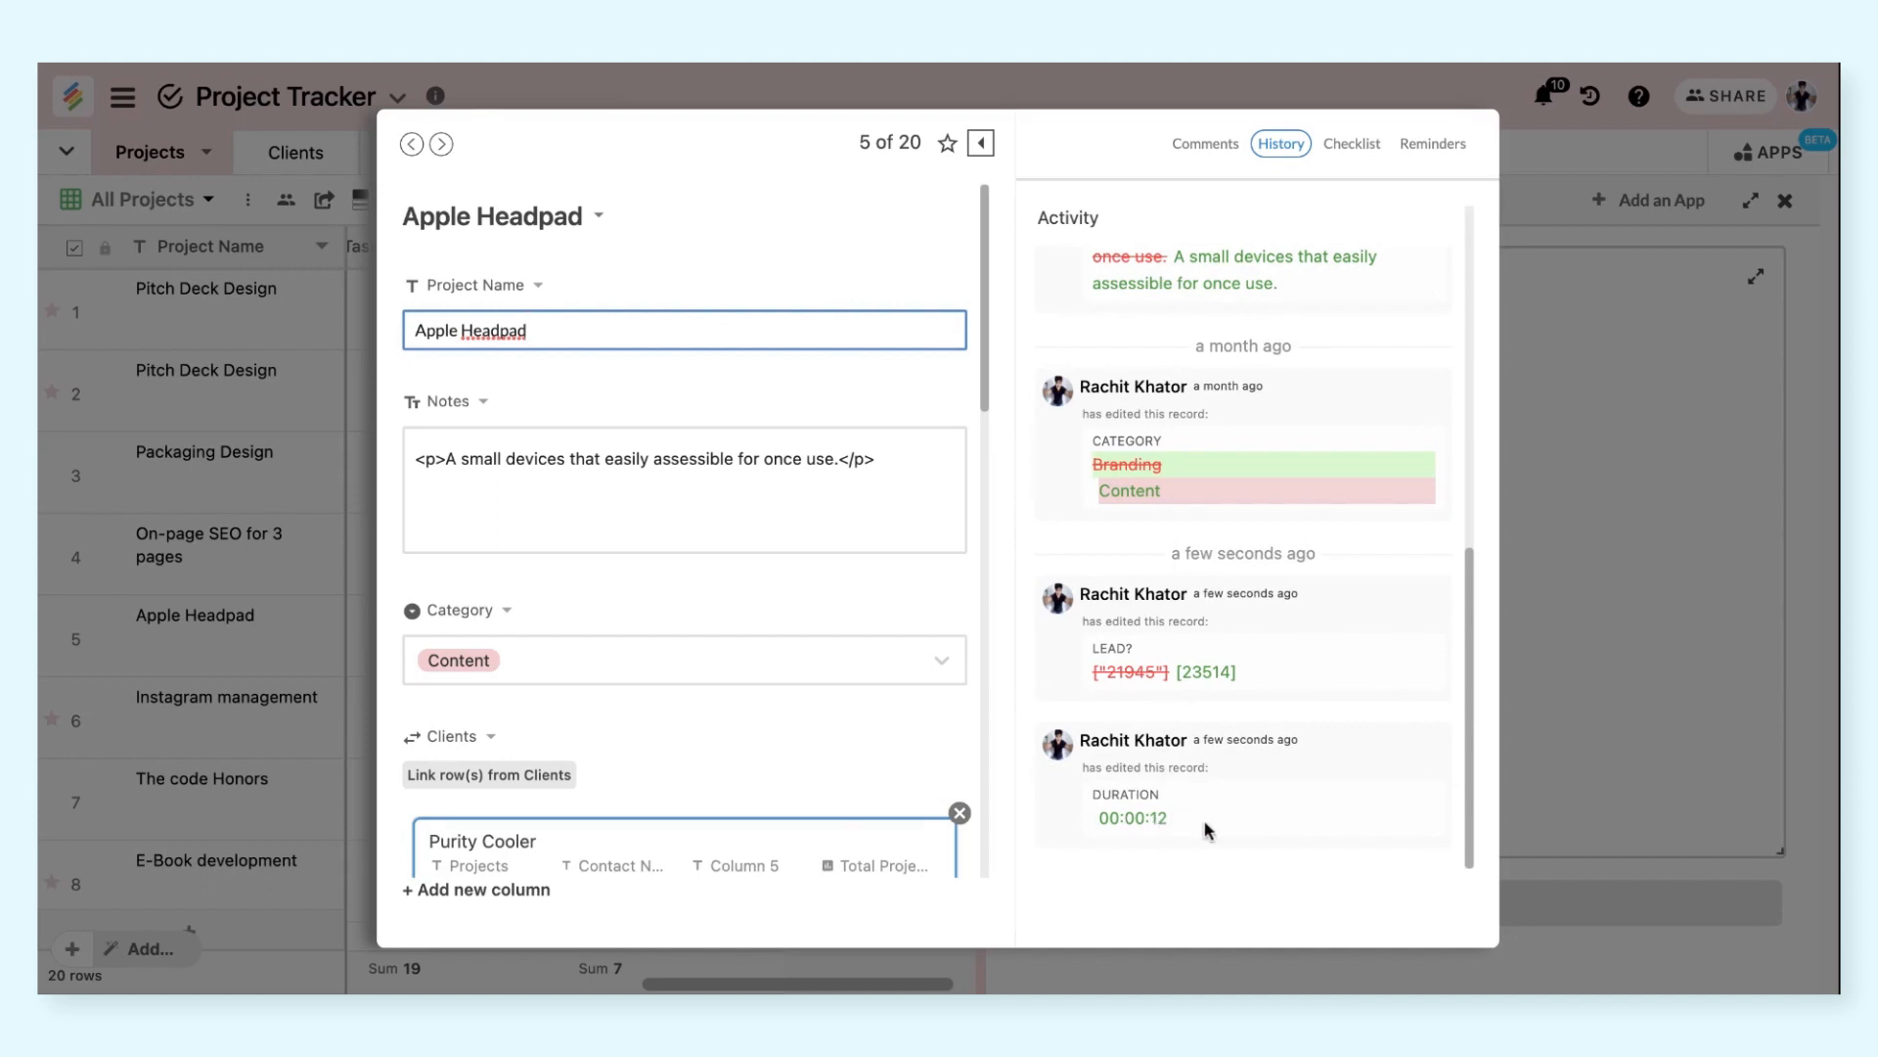
left_click(1632, 673)
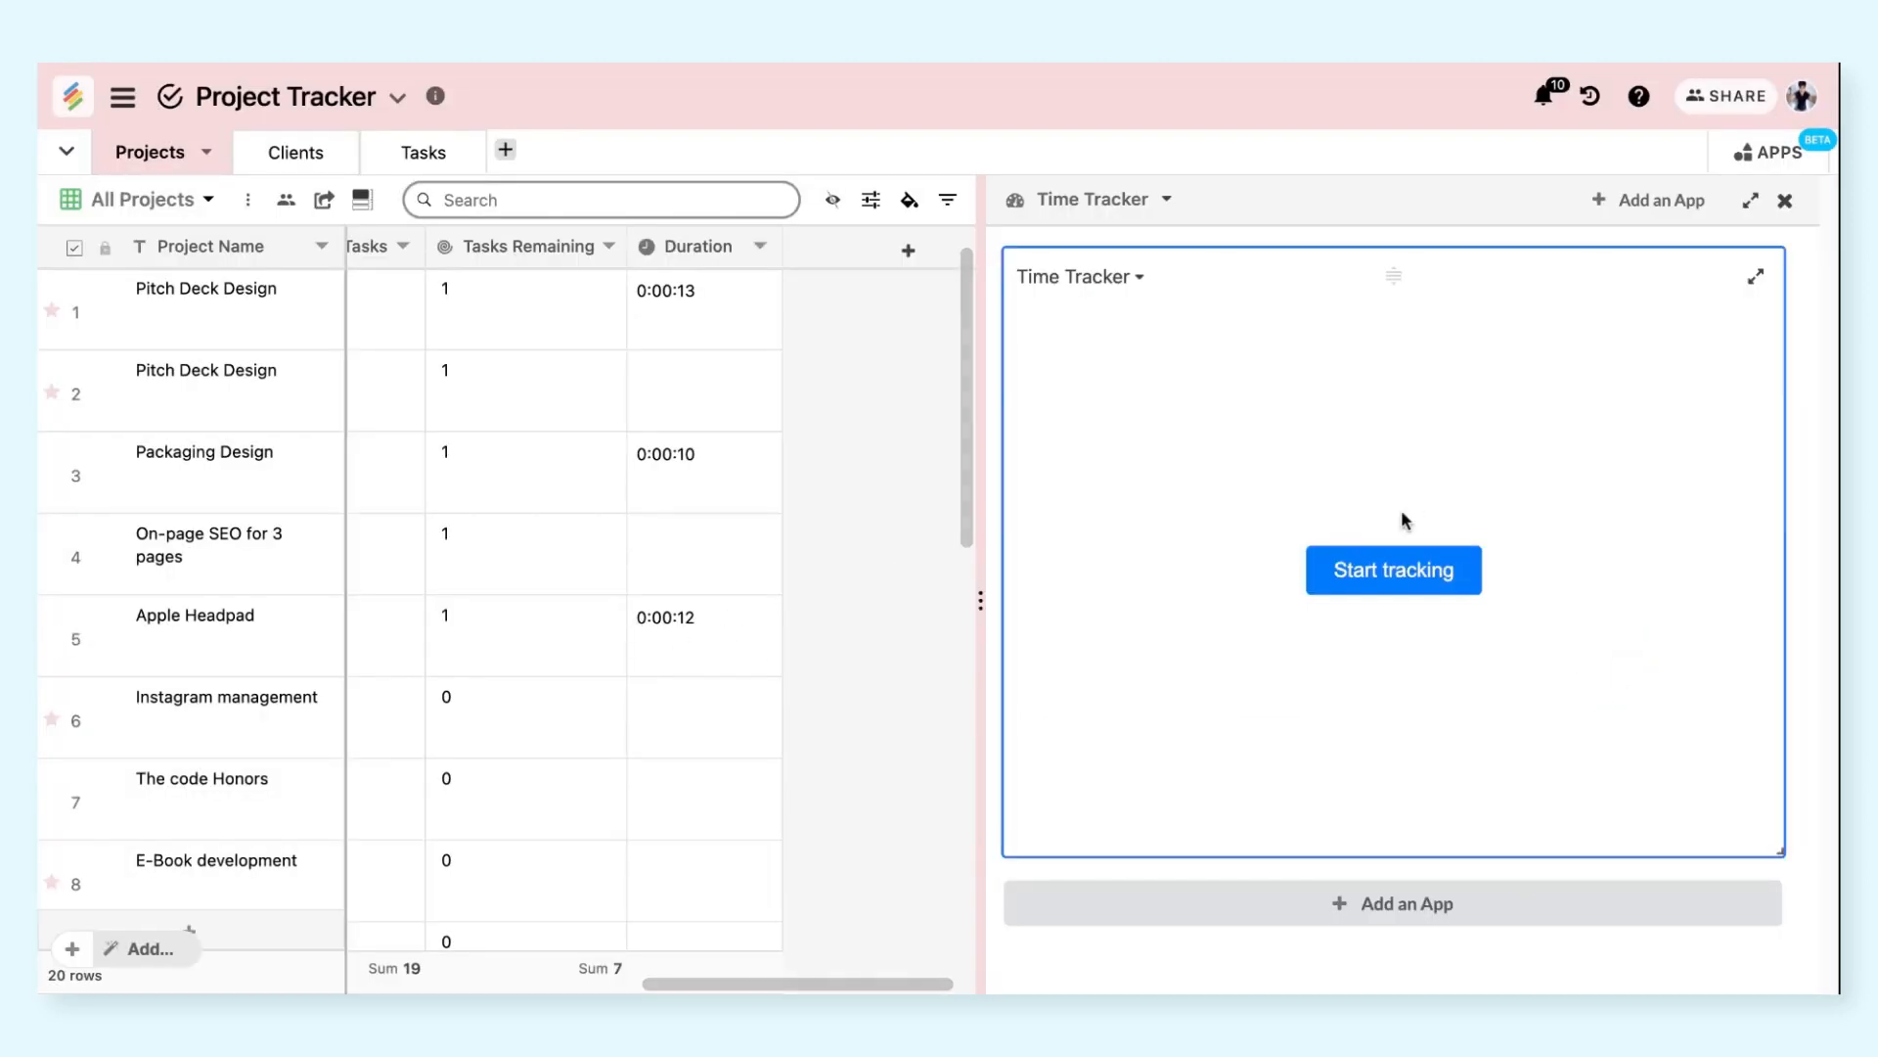
Track additional time on the existing Apple Headpad record, stop the timer and close the expanded record
left_click(1418, 573)
scroll(1421, 614, "down", 3)
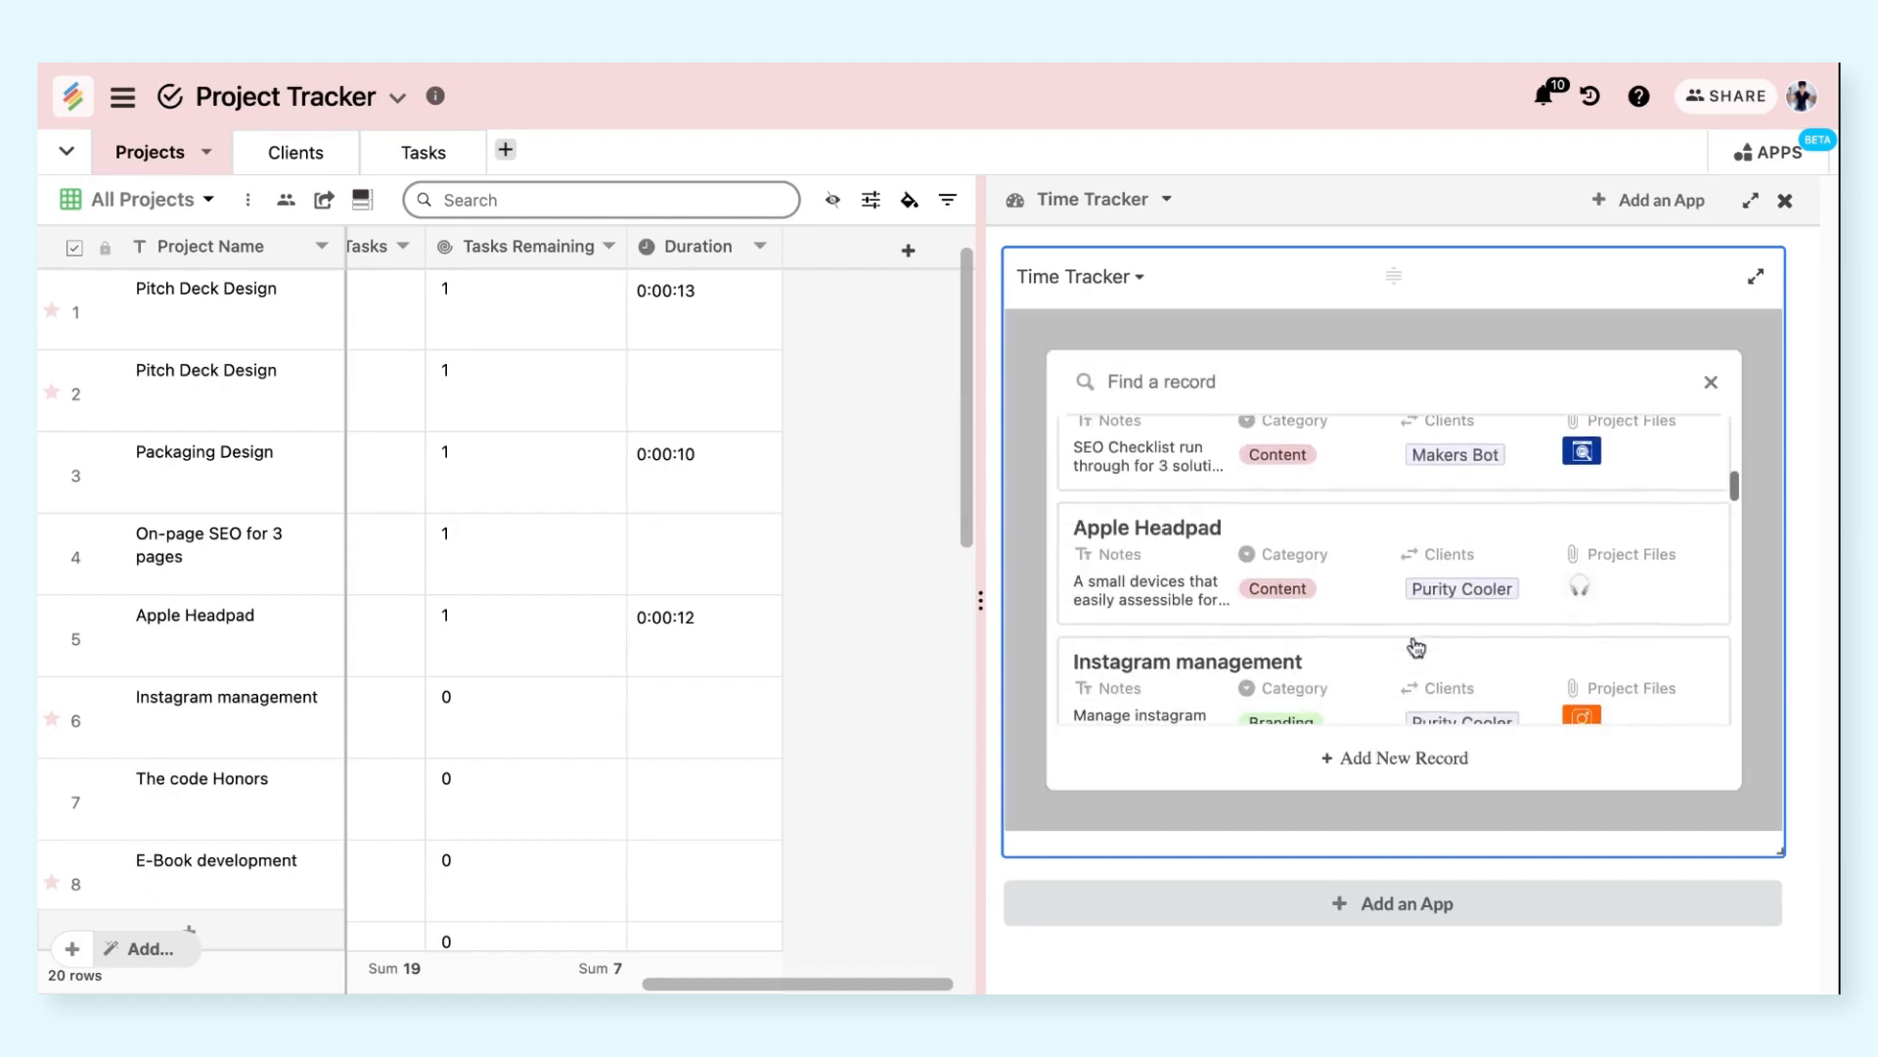
left_click(1316, 587)
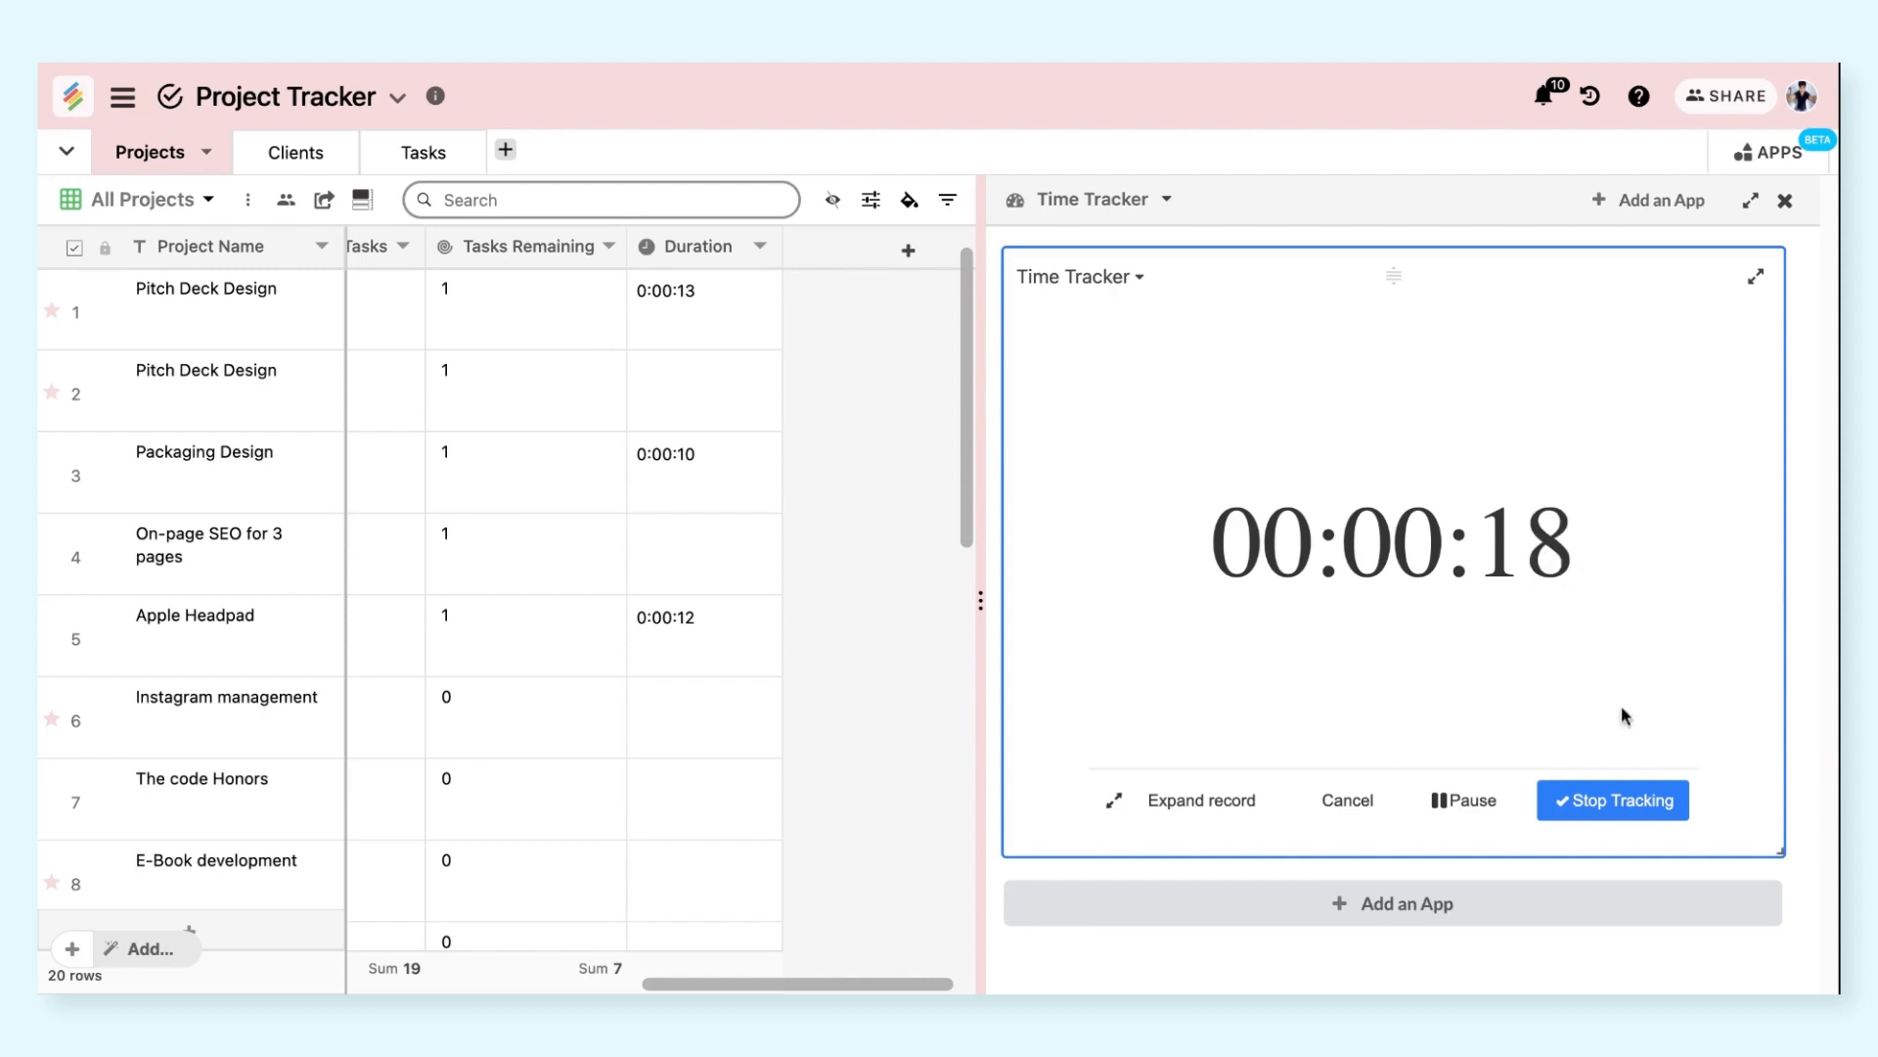
left_click(1634, 797)
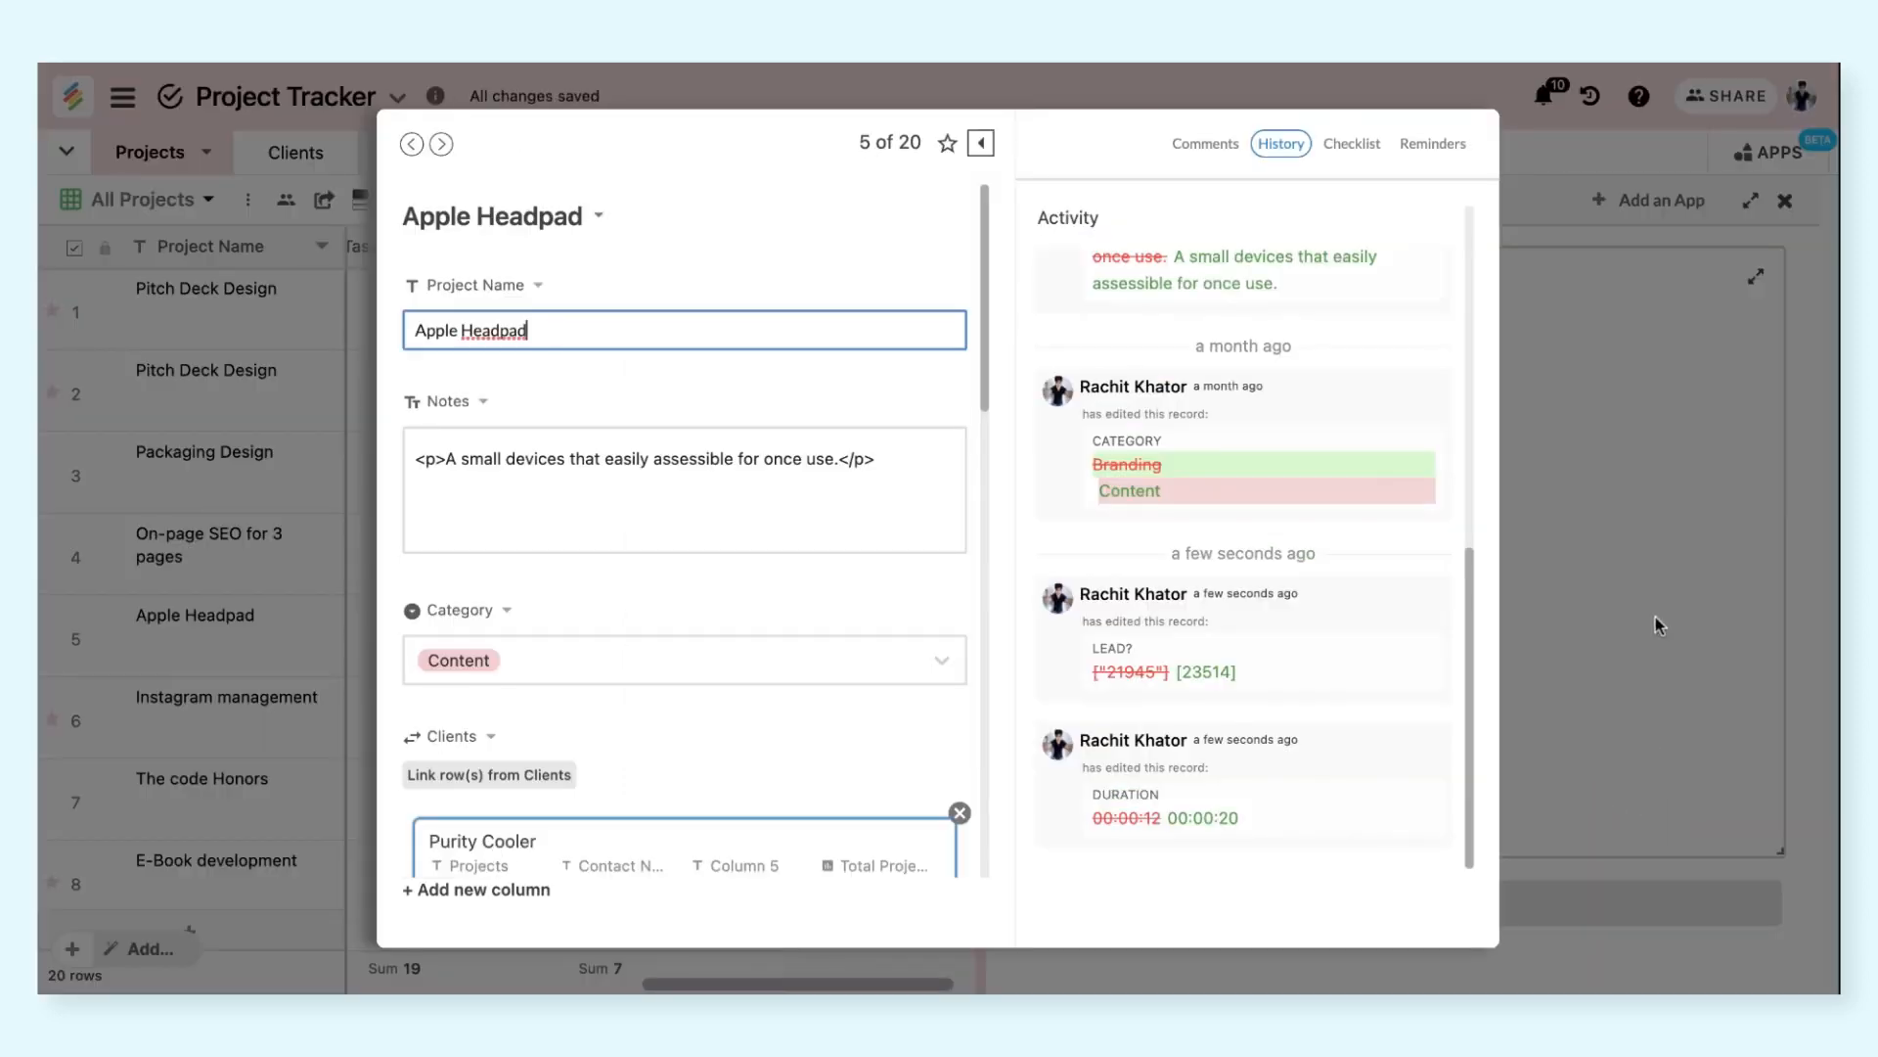
left_click(1564, 720)
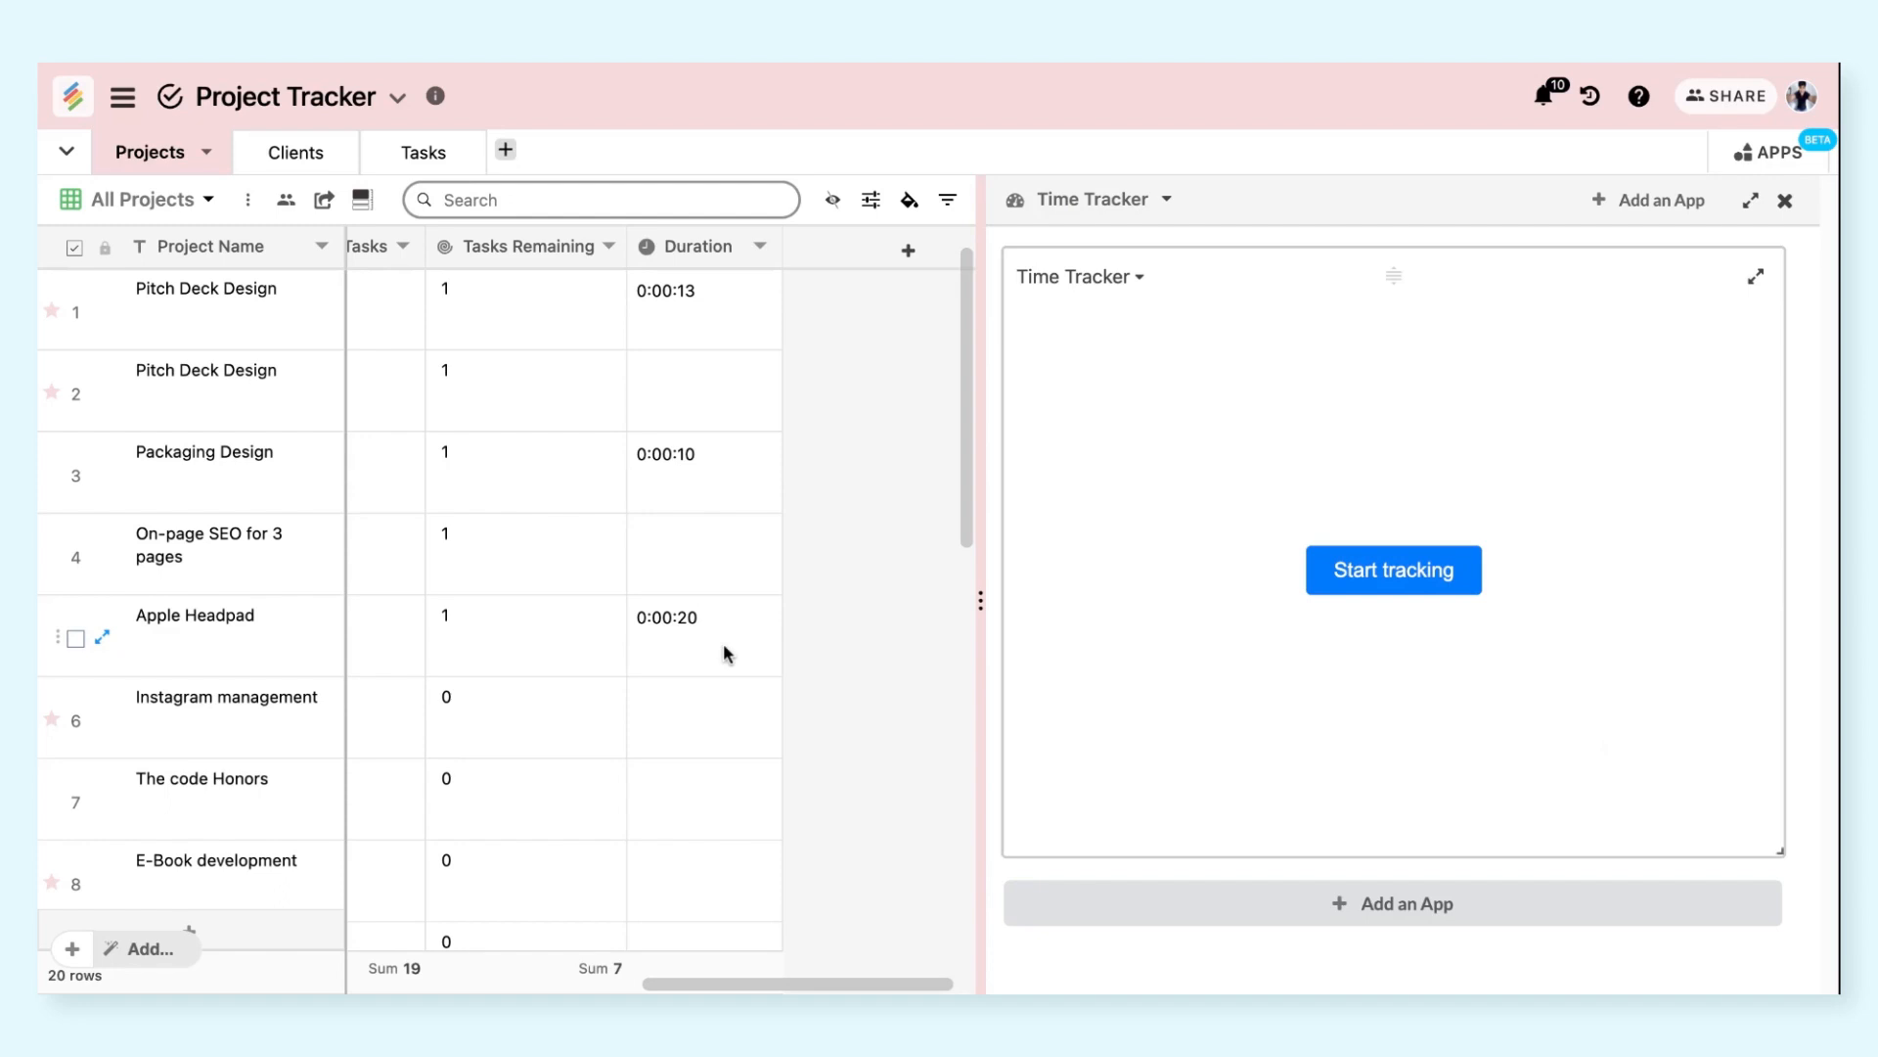
Examine the Lead?, Start Date and Duration values of the Apple Headpad row across the Projects table
scroll(723, 553, "down", 5)
scroll(724, 554, "left", 2)
scroll(724, 554, "up", 2)
scroll(724, 564, "up", 2)
scroll(724, 564, "left", 1)
scroll(773, 606, "right", 2)
scroll(773, 607, "left", 2)
scroll(775, 616, "left", 2)
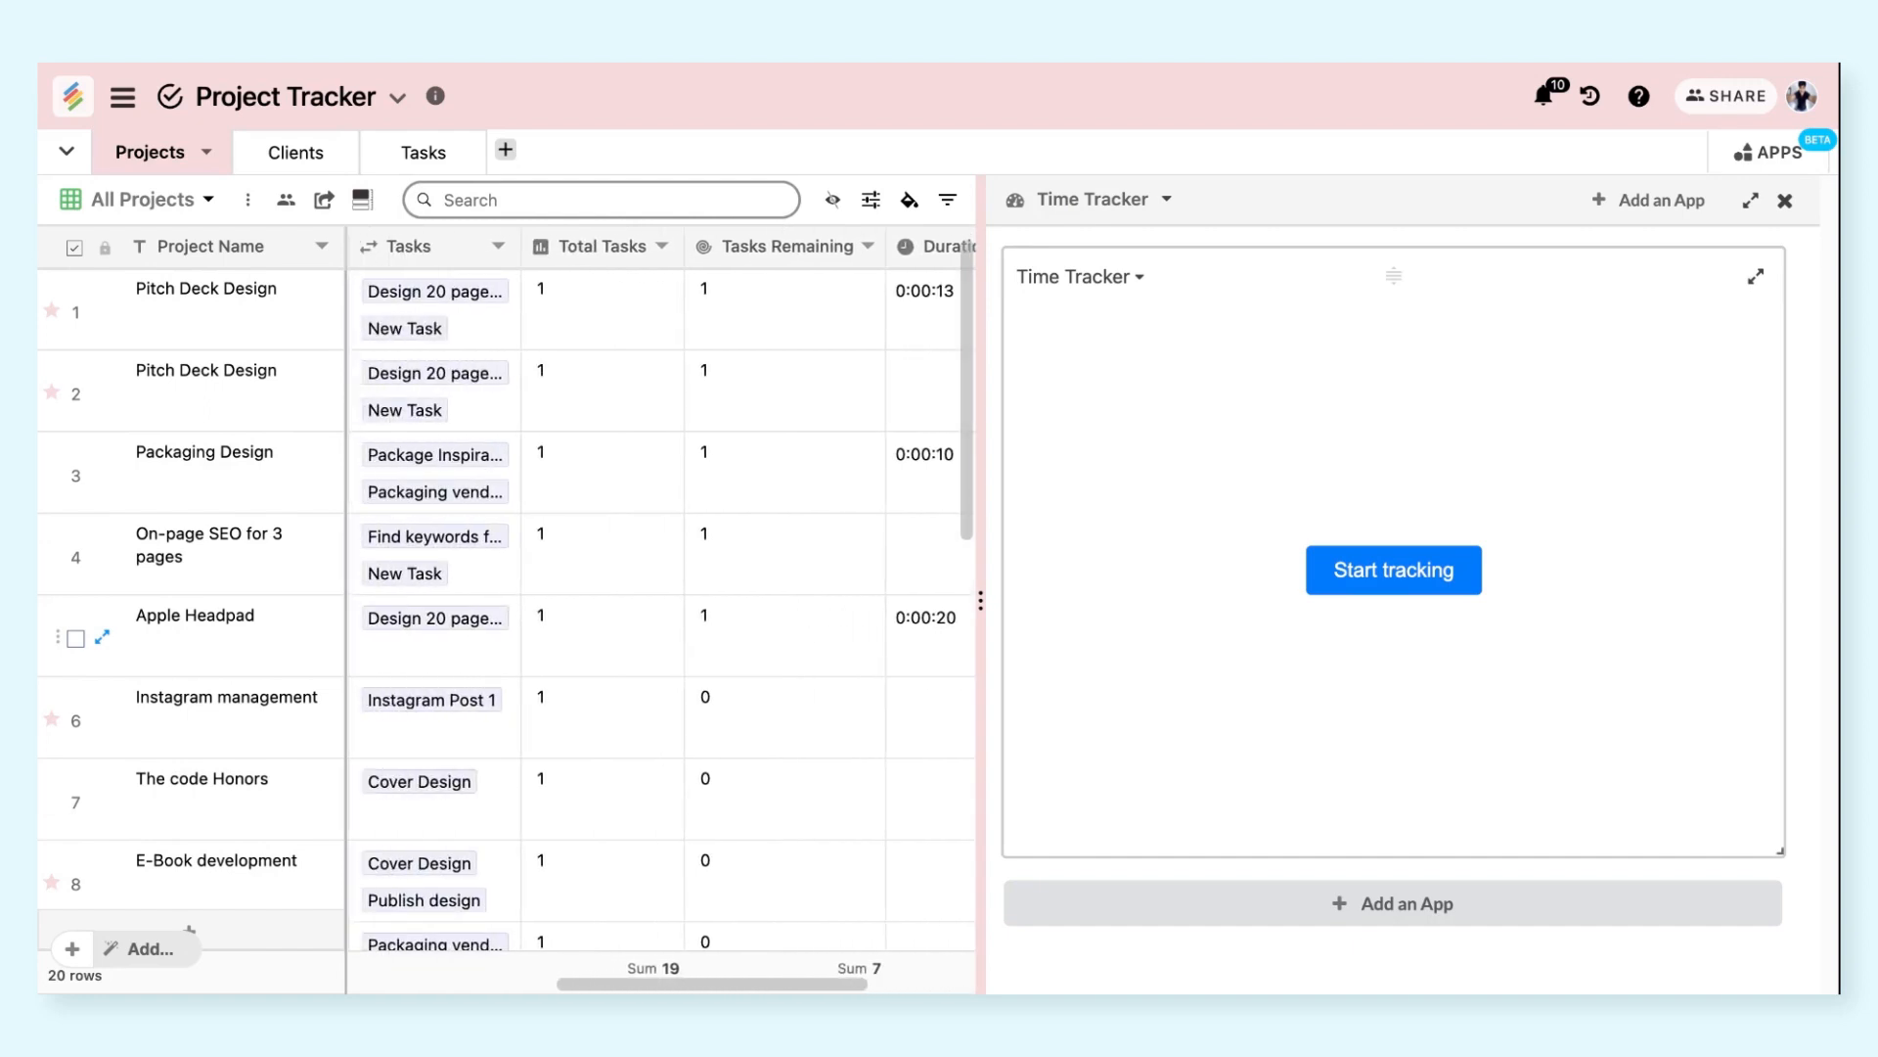
scroll(655, 614, "left", 8)
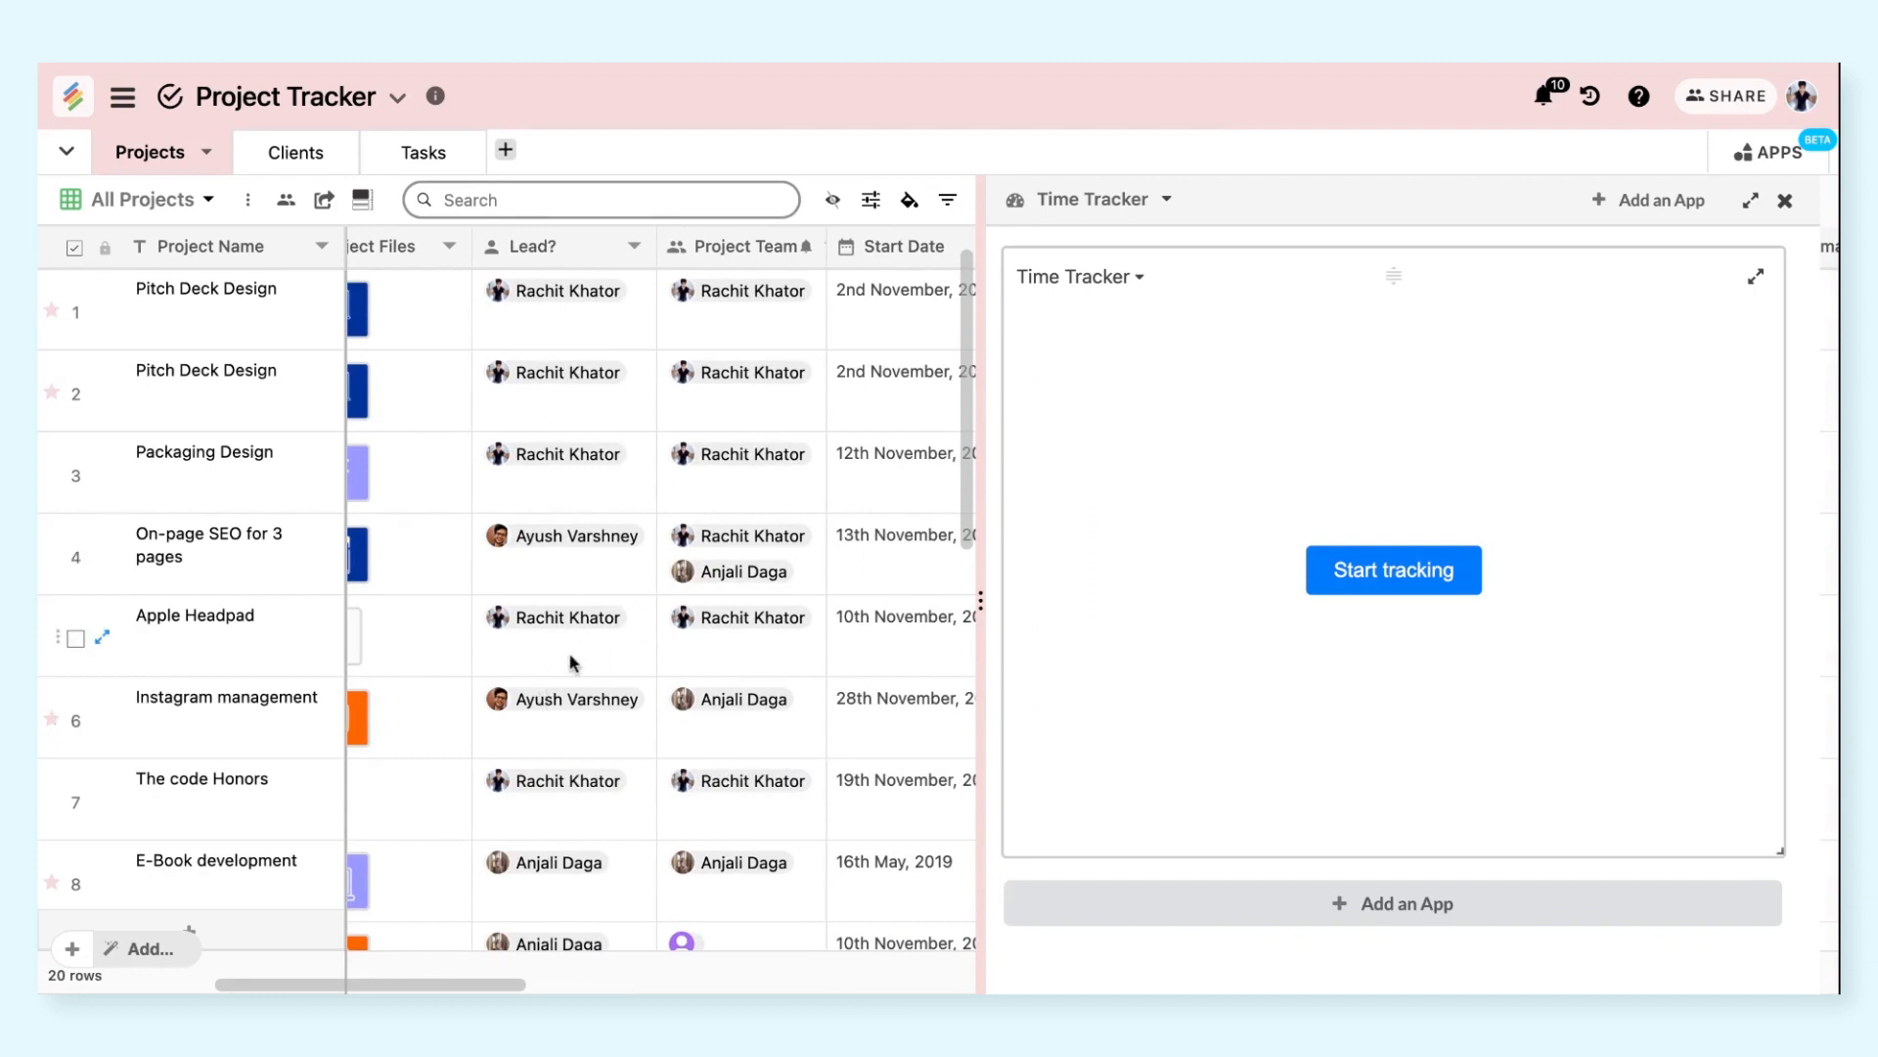
scroll(567, 651, "left", 3)
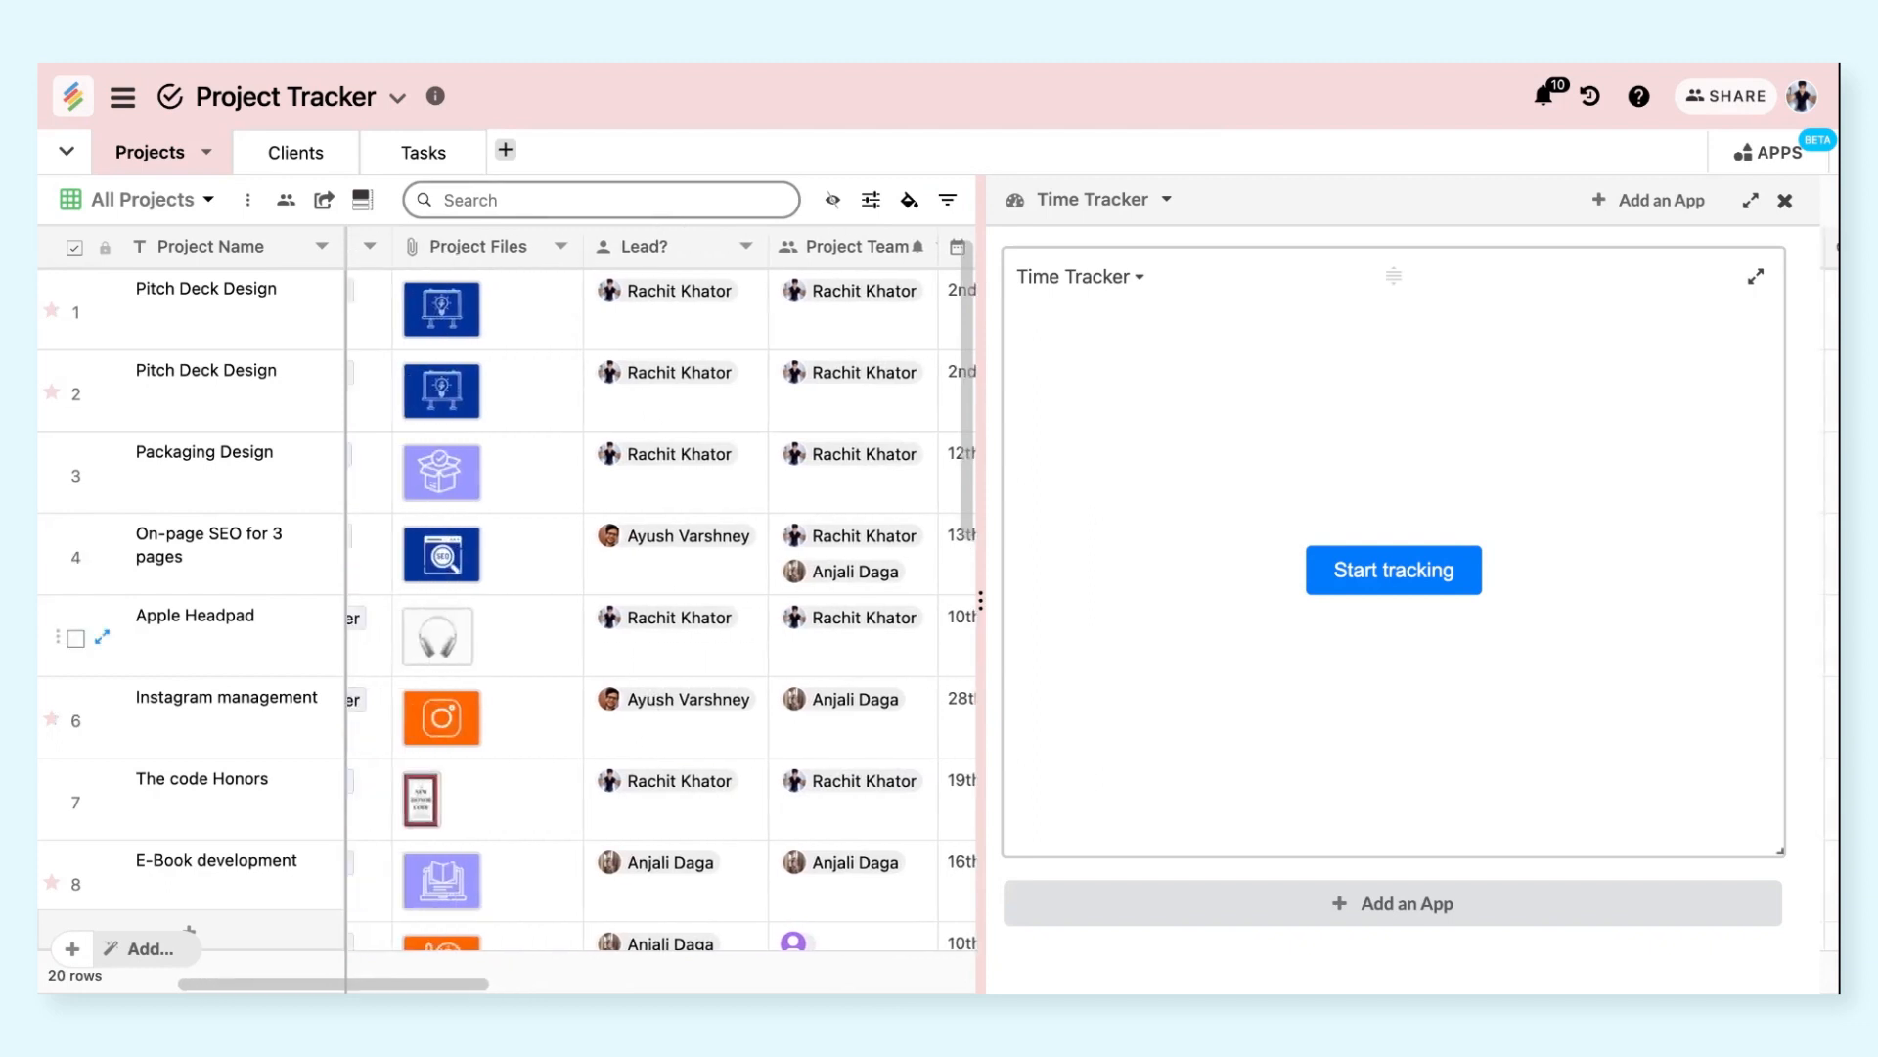
scroll(675, 682, "left", 5)
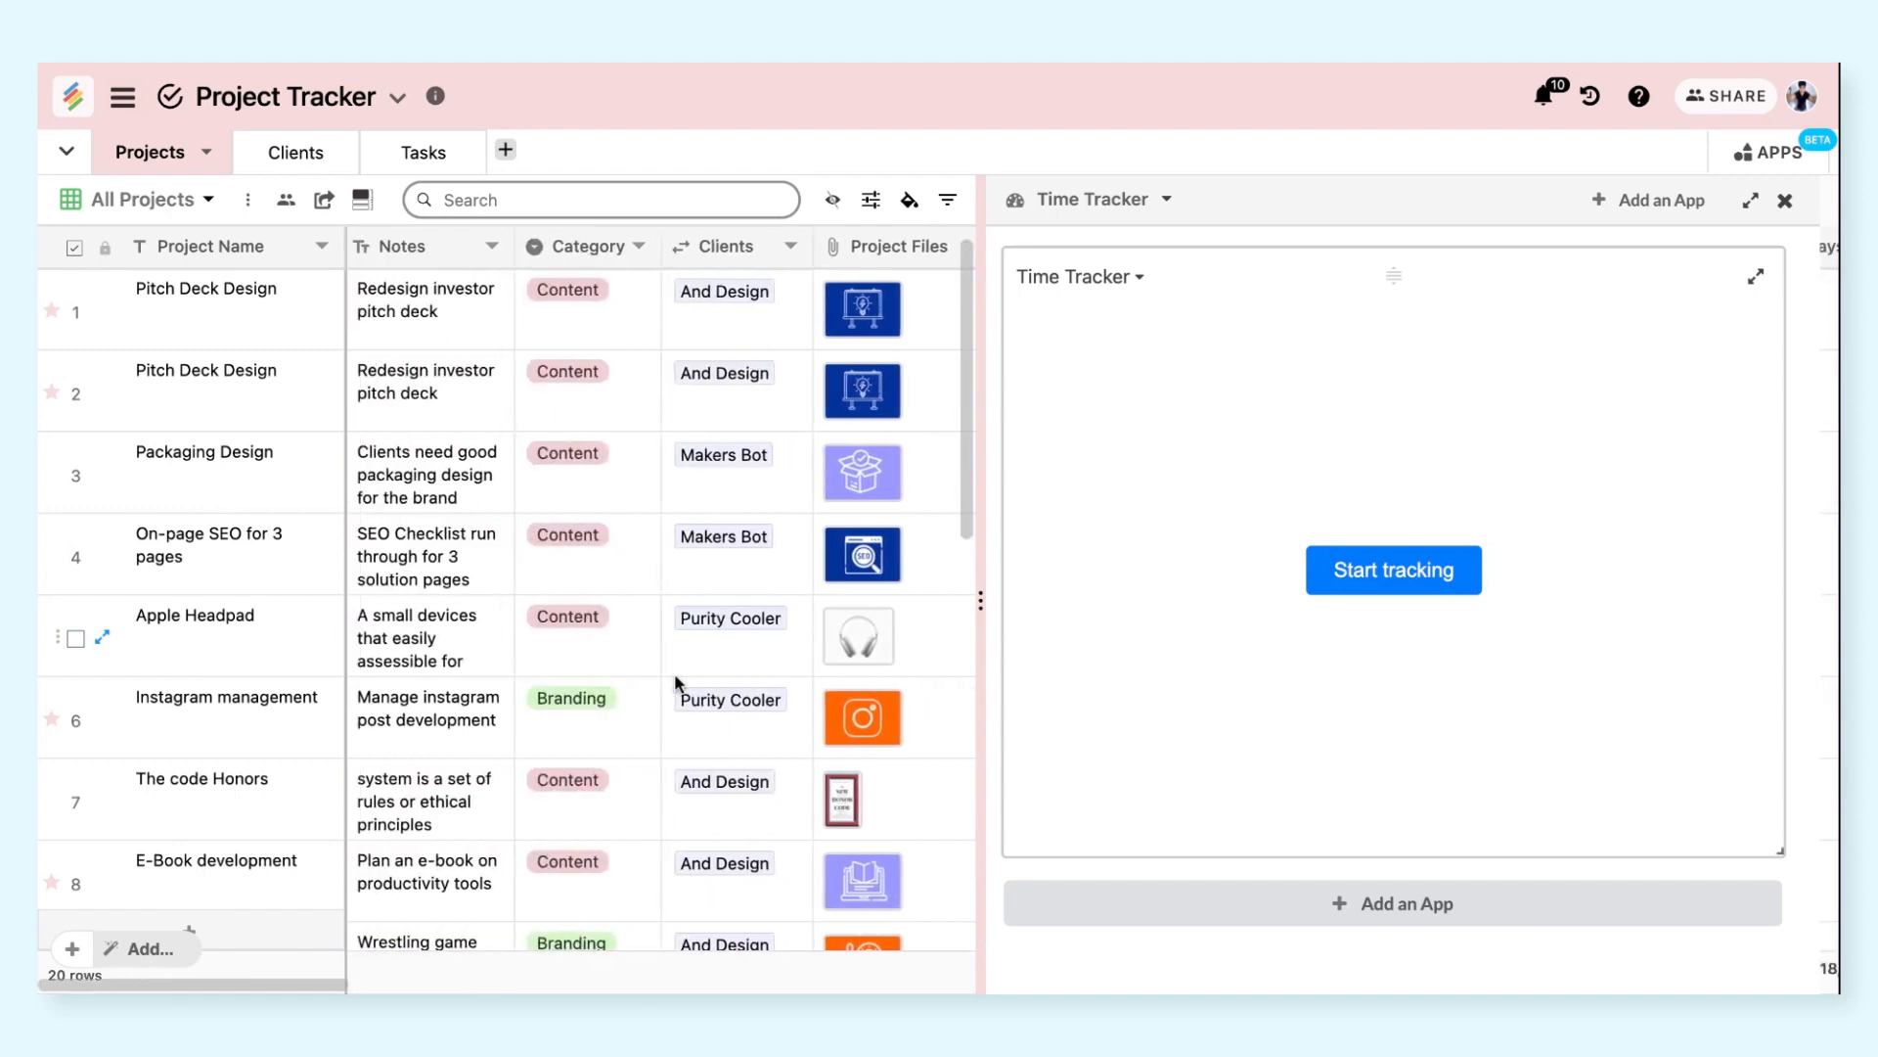
scroll(675, 682, "right", 8)
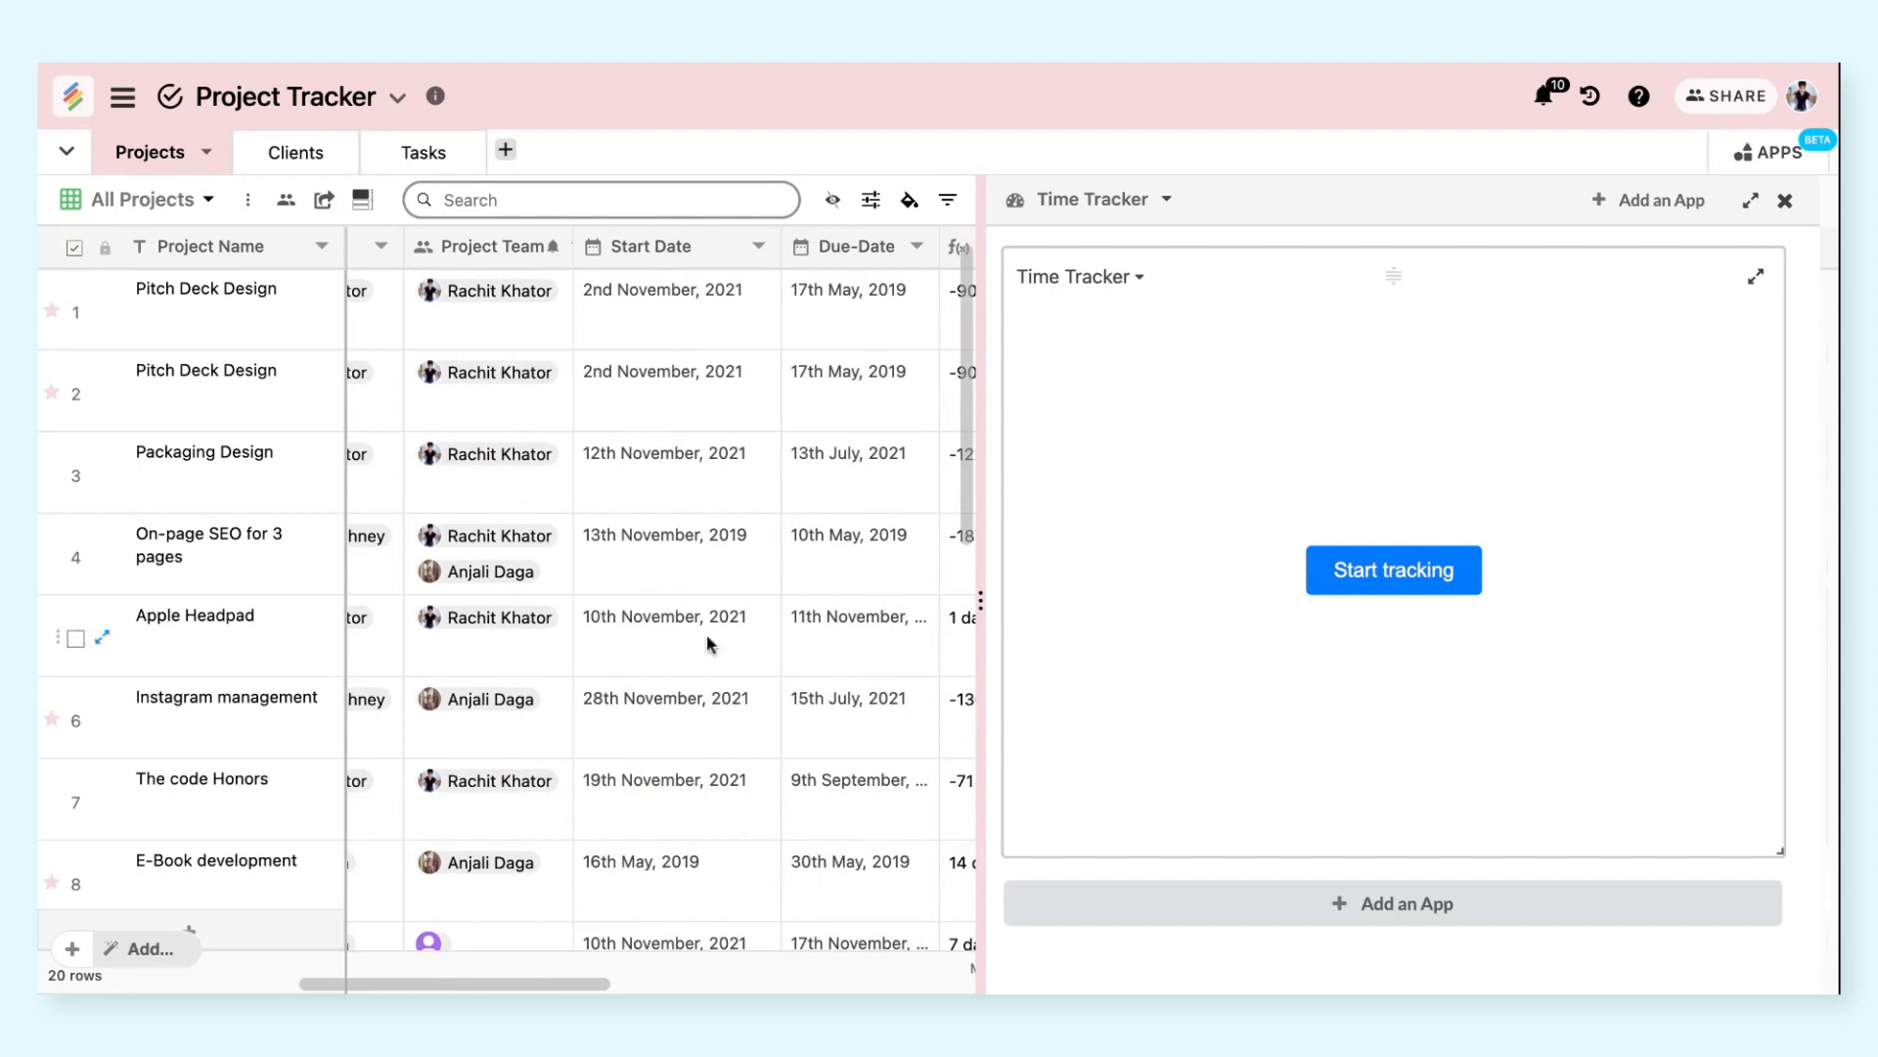
scroll(696, 616, "right", 1)
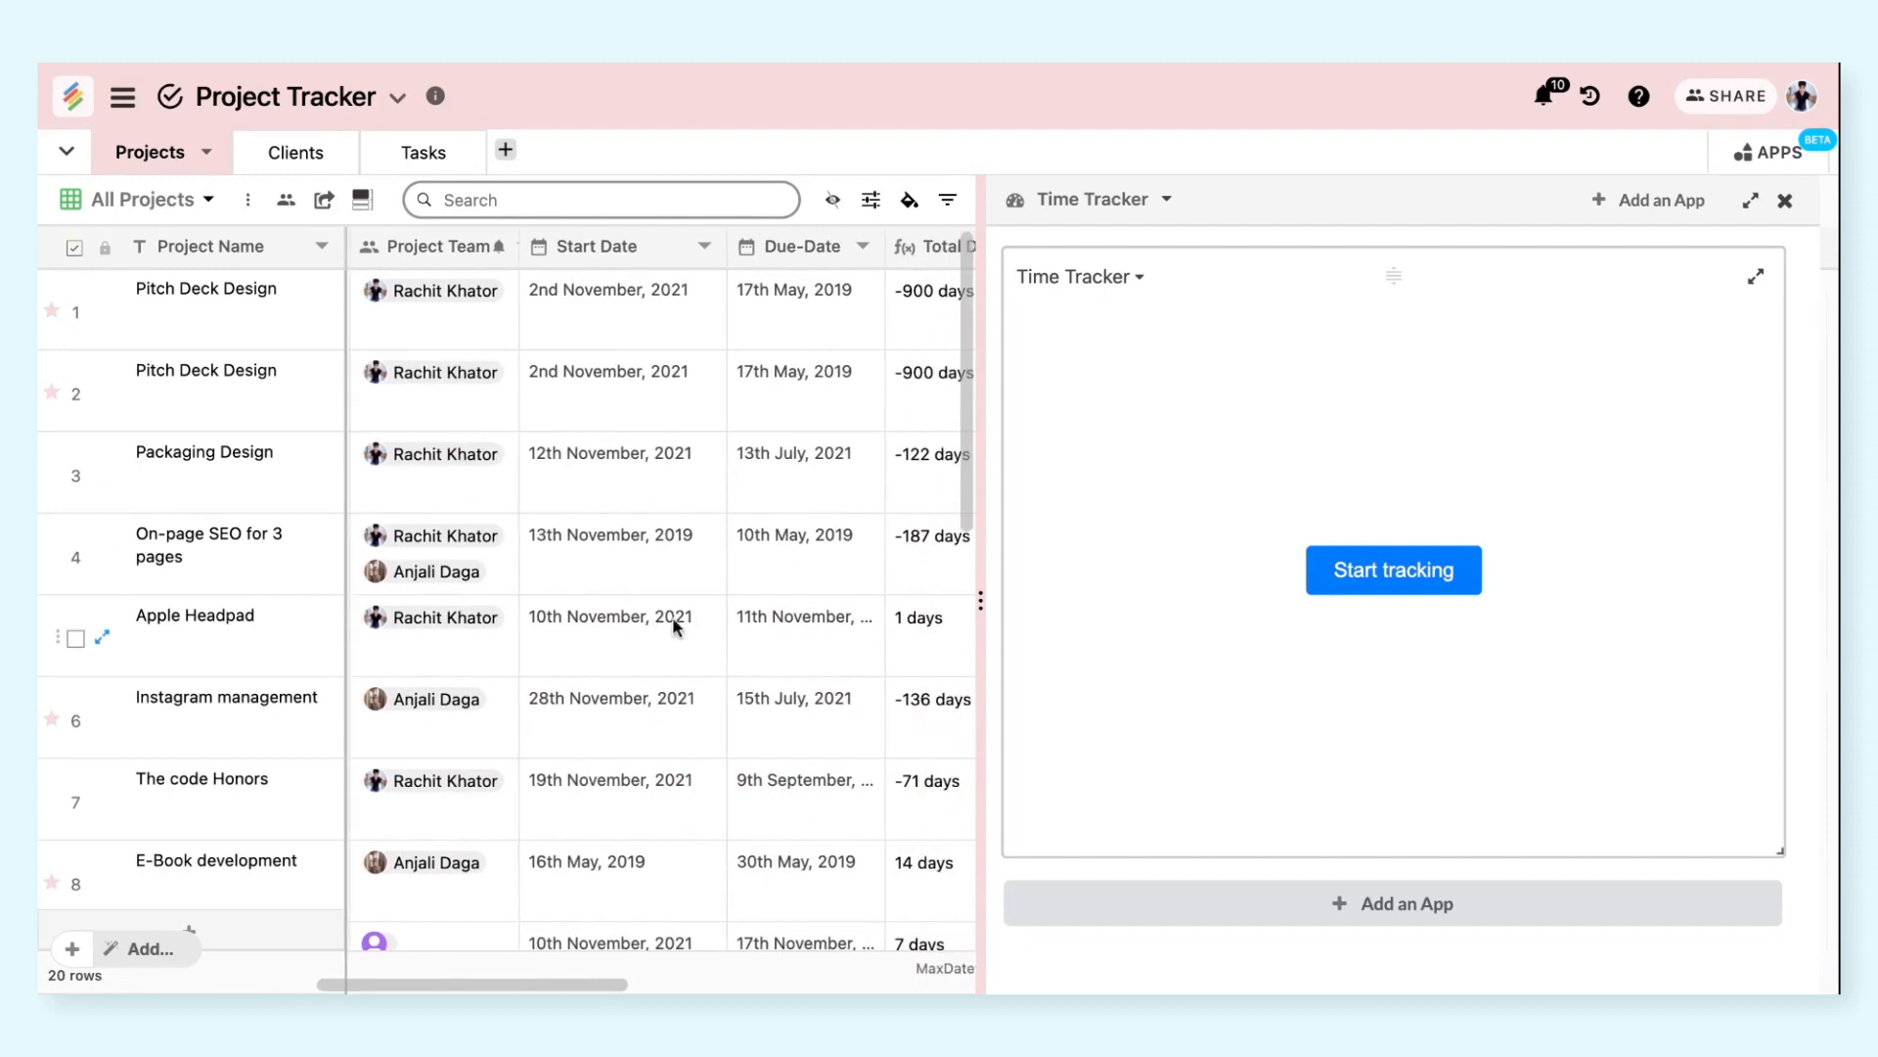
scroll(655, 631, "right", 5)
scroll(656, 631, "down", 1)
scroll(655, 631, "right", 8)
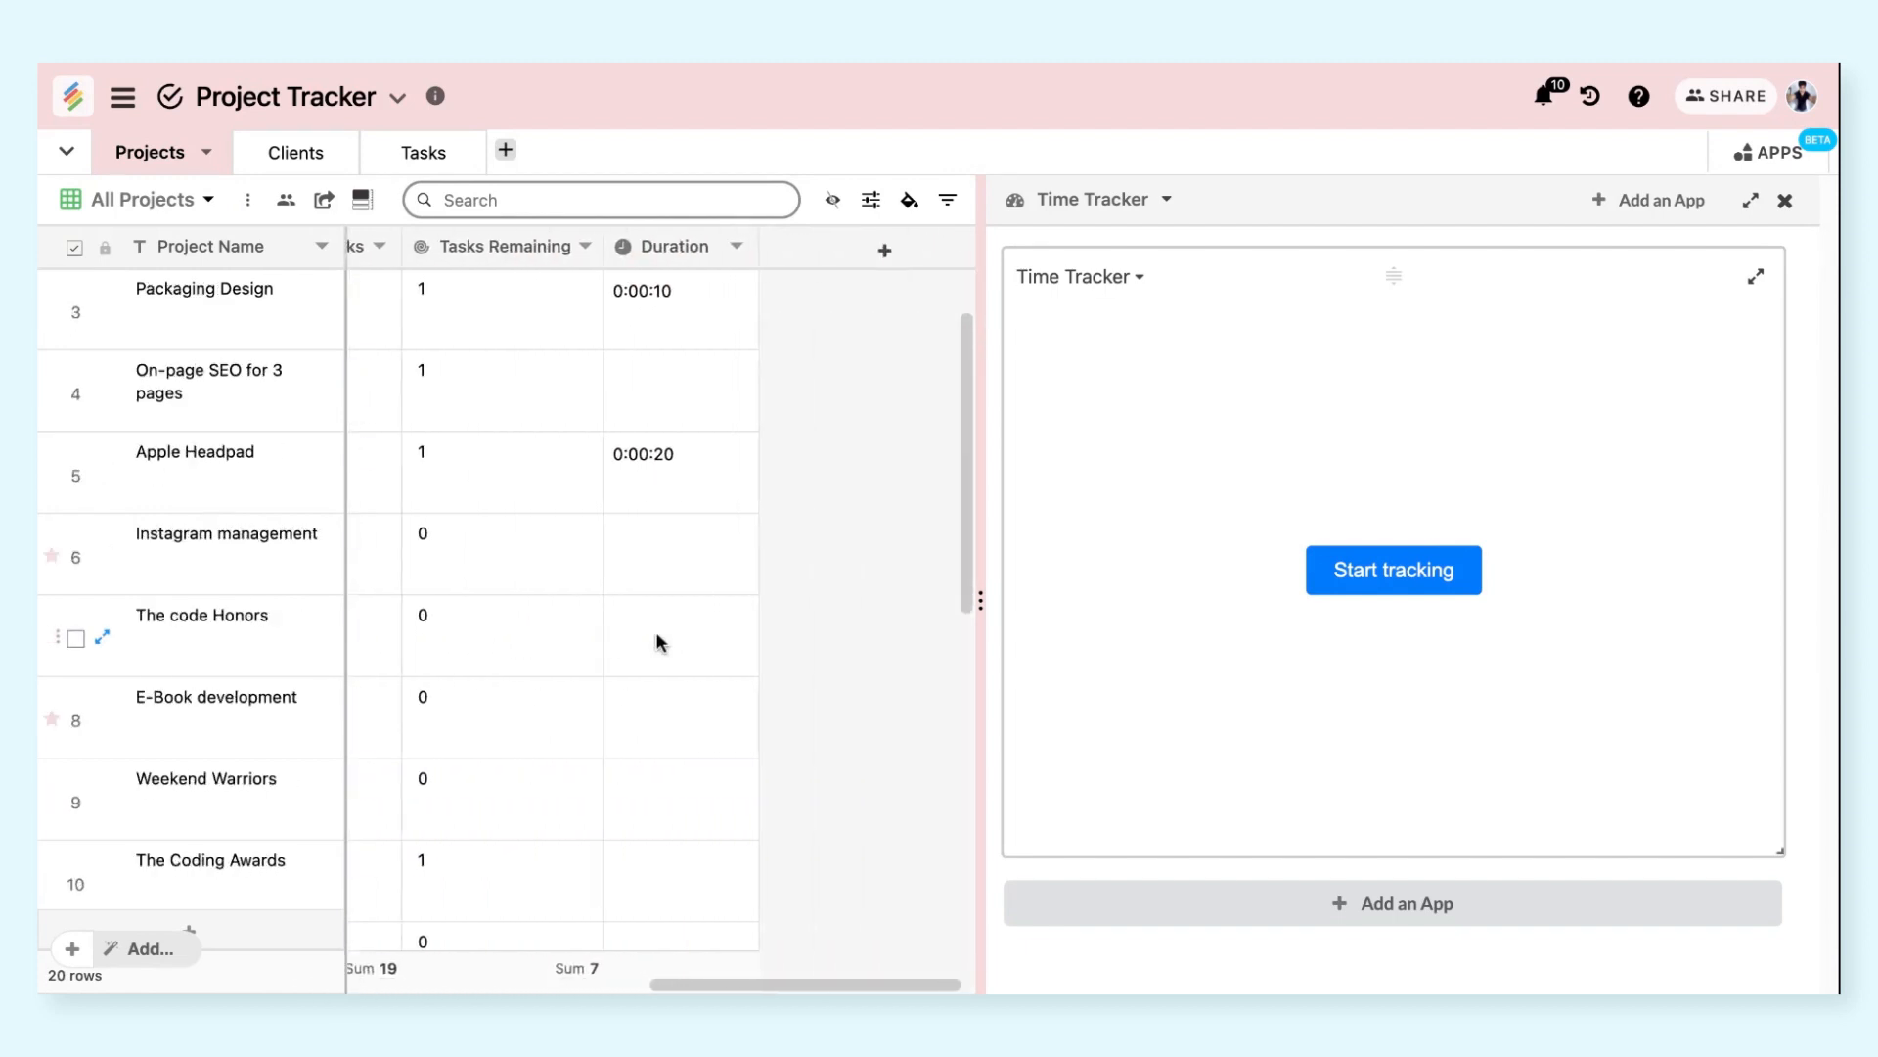
scroll(656, 631, "up", 1)
scroll(655, 631, "left", 1)
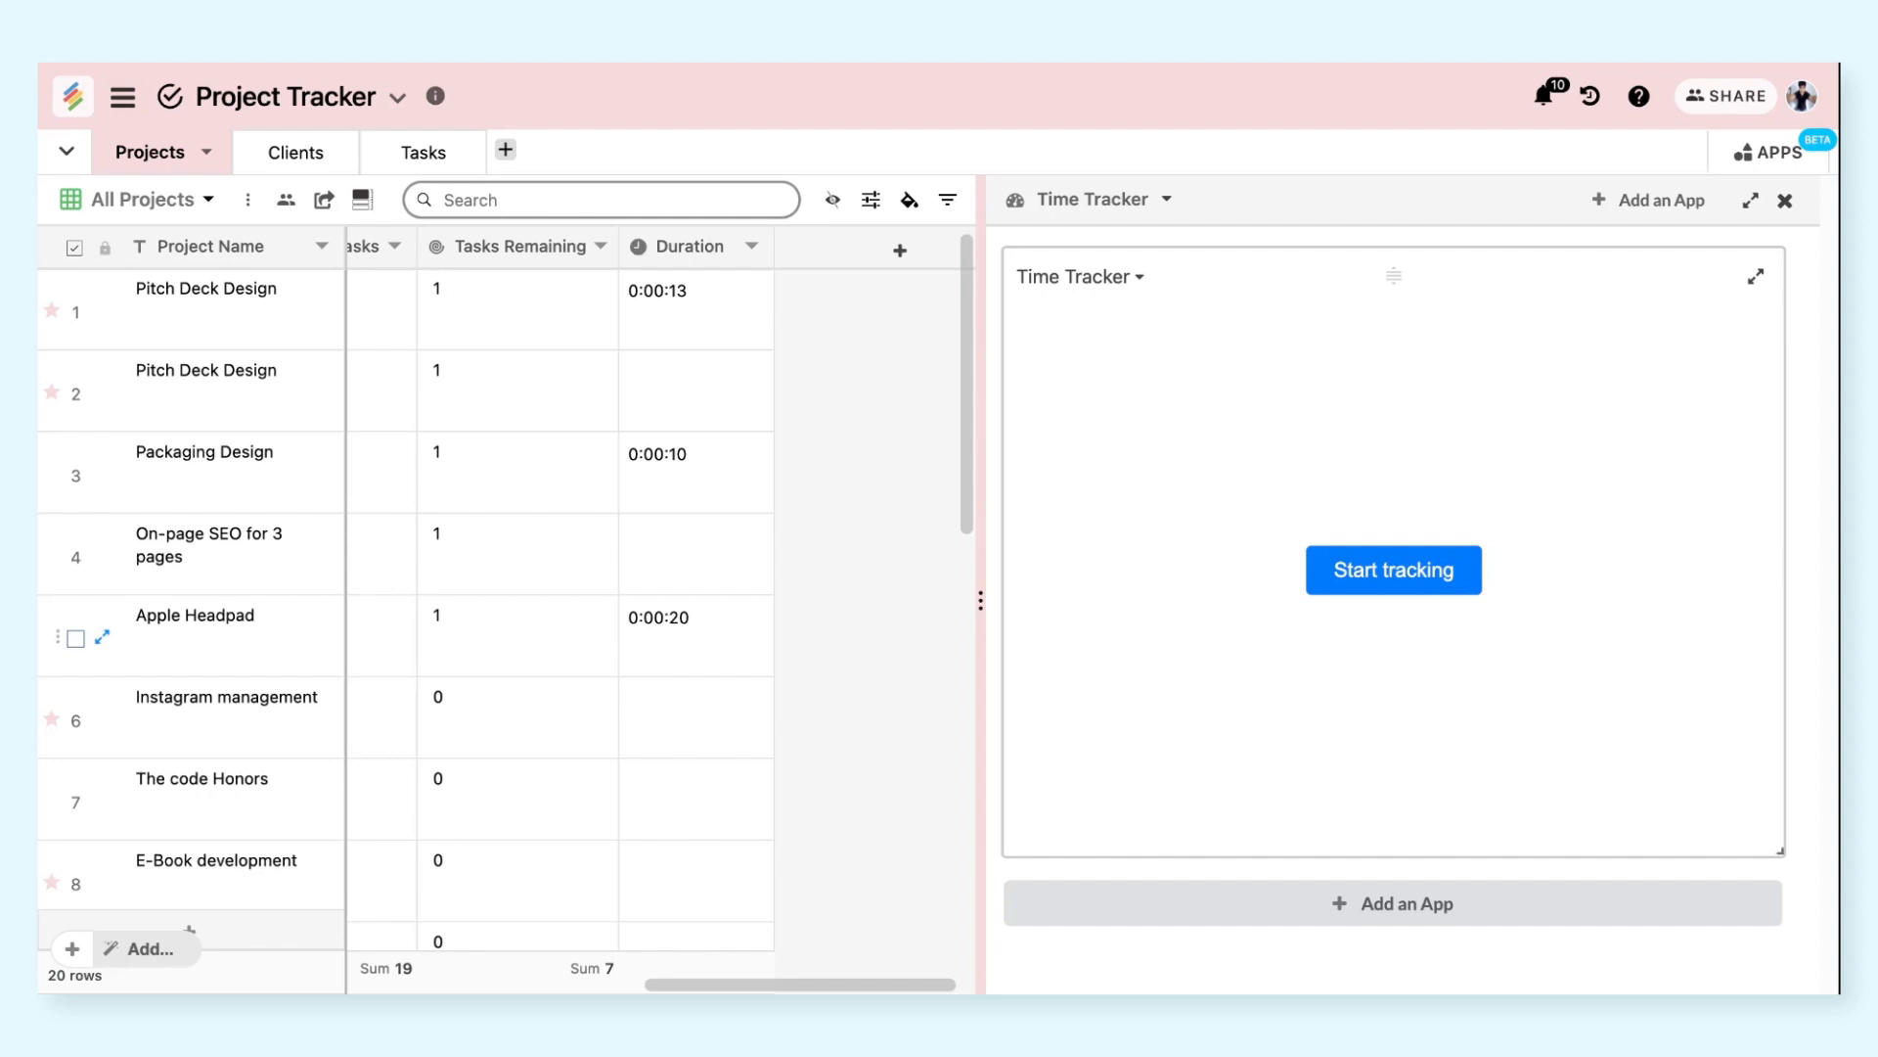
Start tracking time on another existing project from further down the record list, and pause the timer
left_click(1394, 592)
scroll(1394, 592, "down", 8)
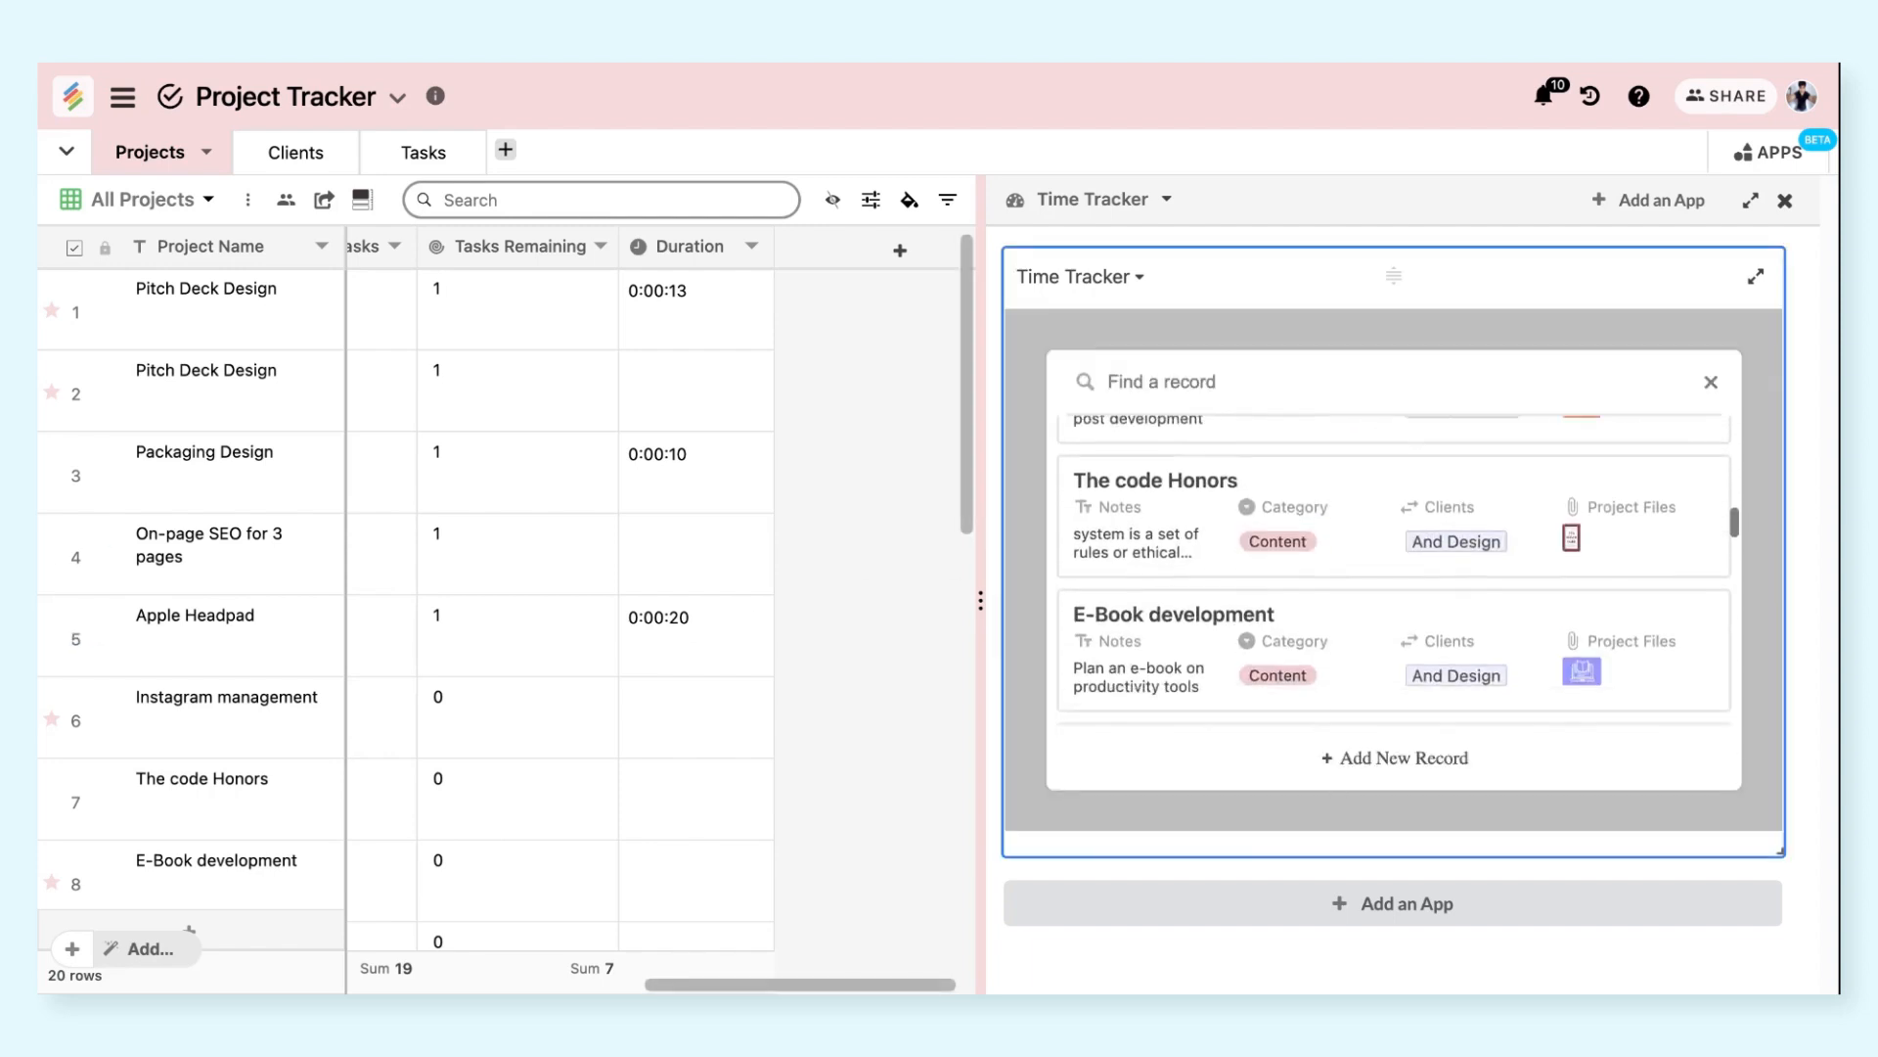
scroll(1352, 675, "down", 2)
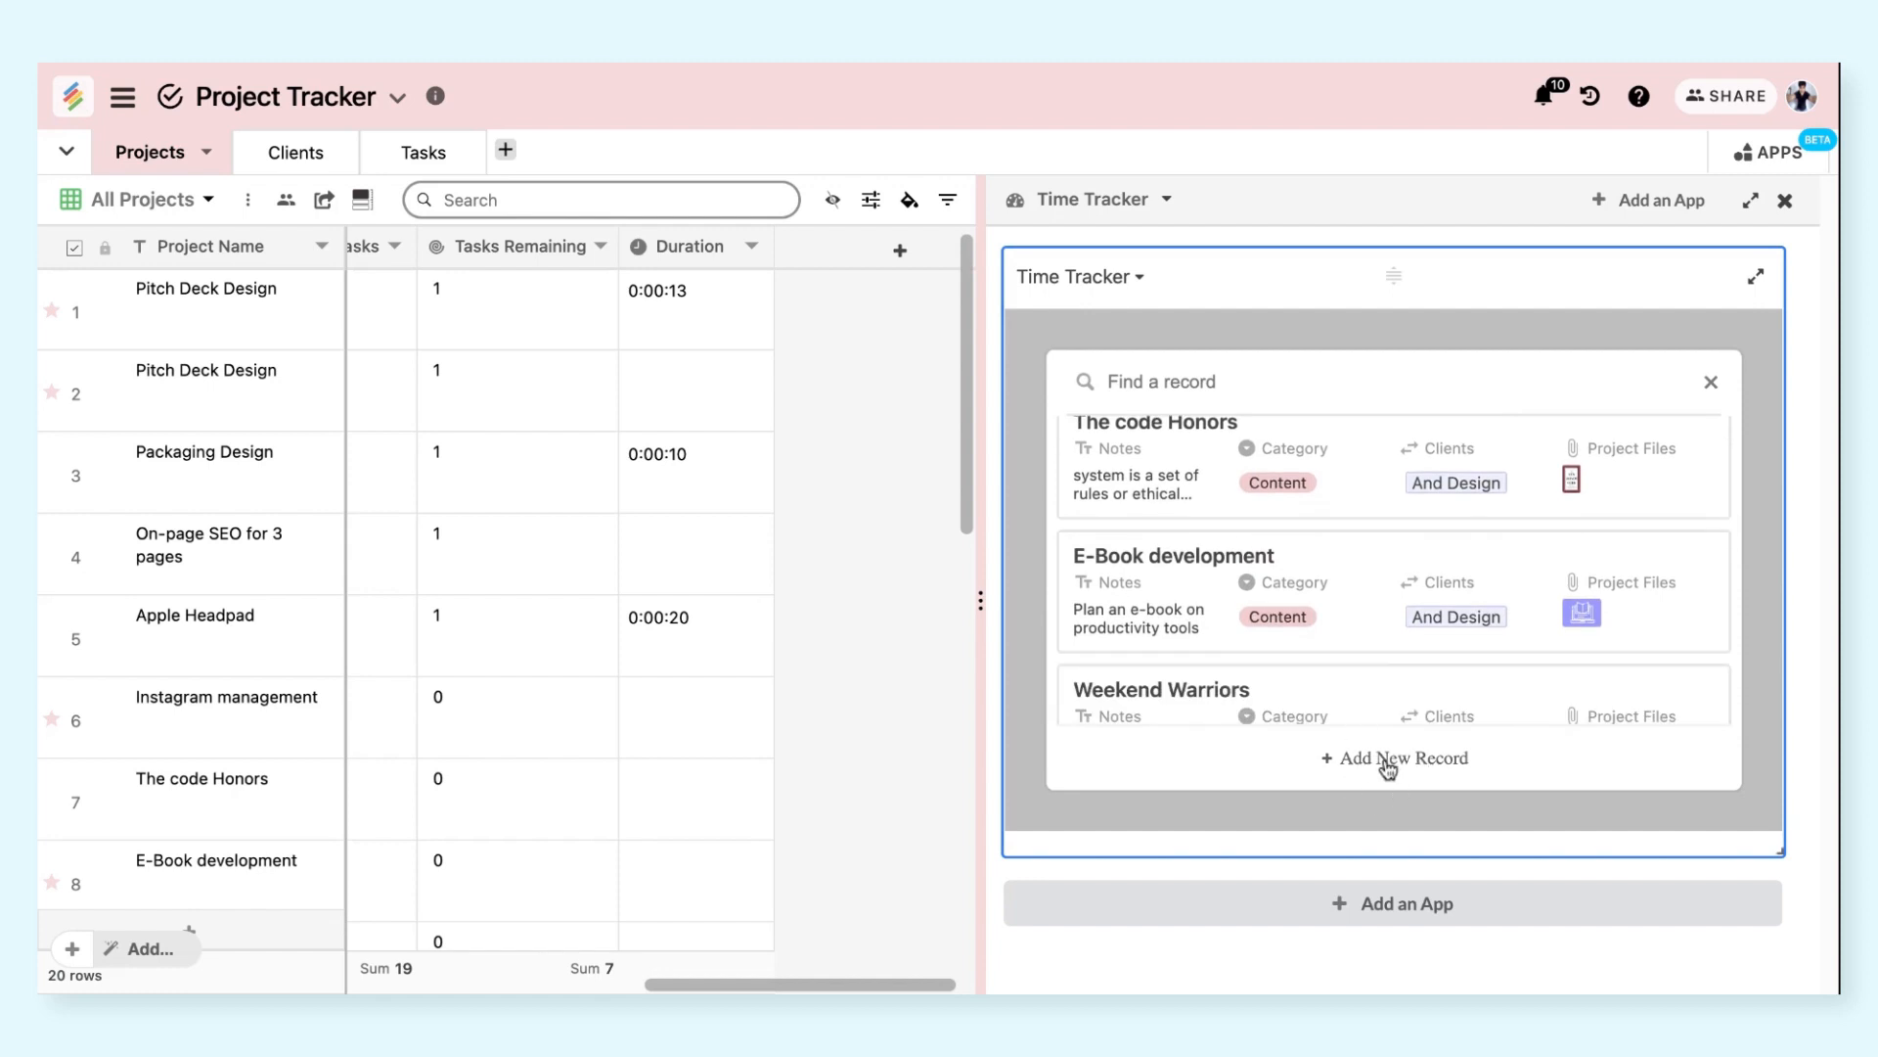
scroll(1262, 675, "down", 1)
left_click(1179, 586)
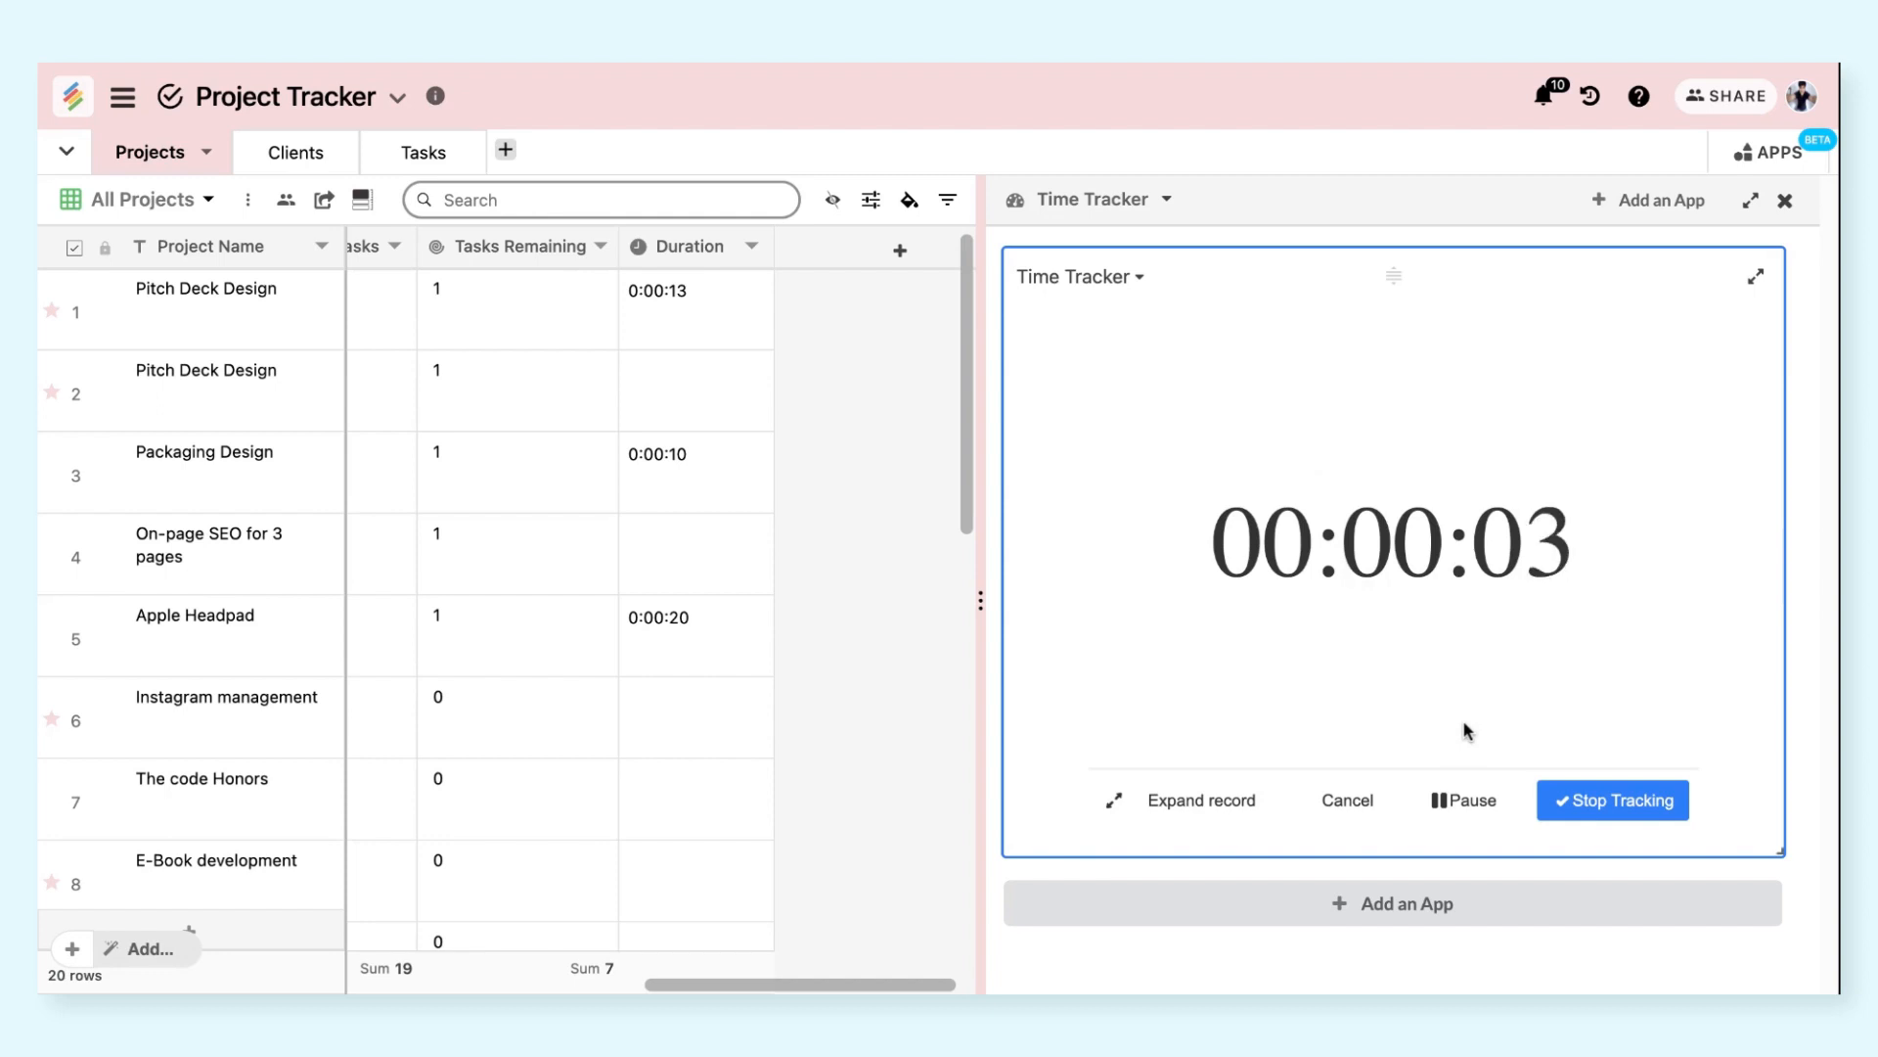
left_click(1472, 812)
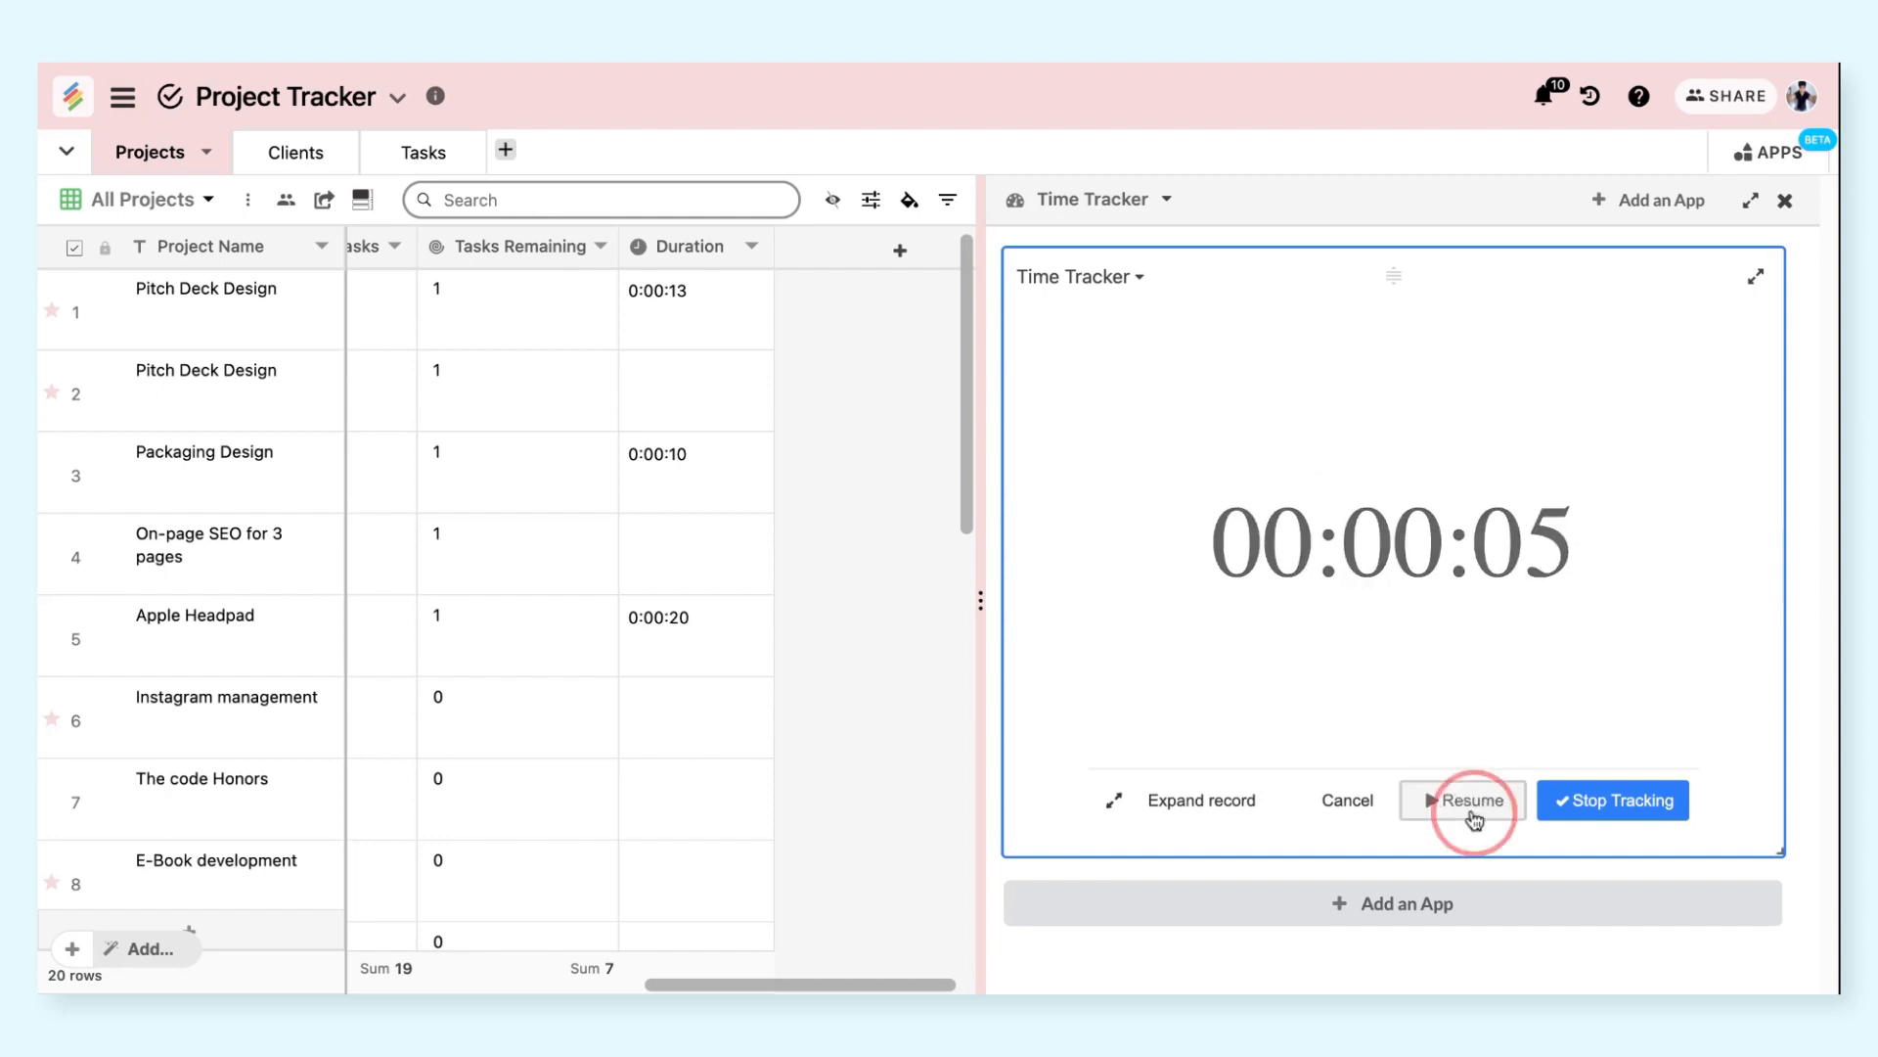
Resume the paused timer and review the tracked record's details in its expanded view, closing it with the timer still running
left_click(1461, 812)
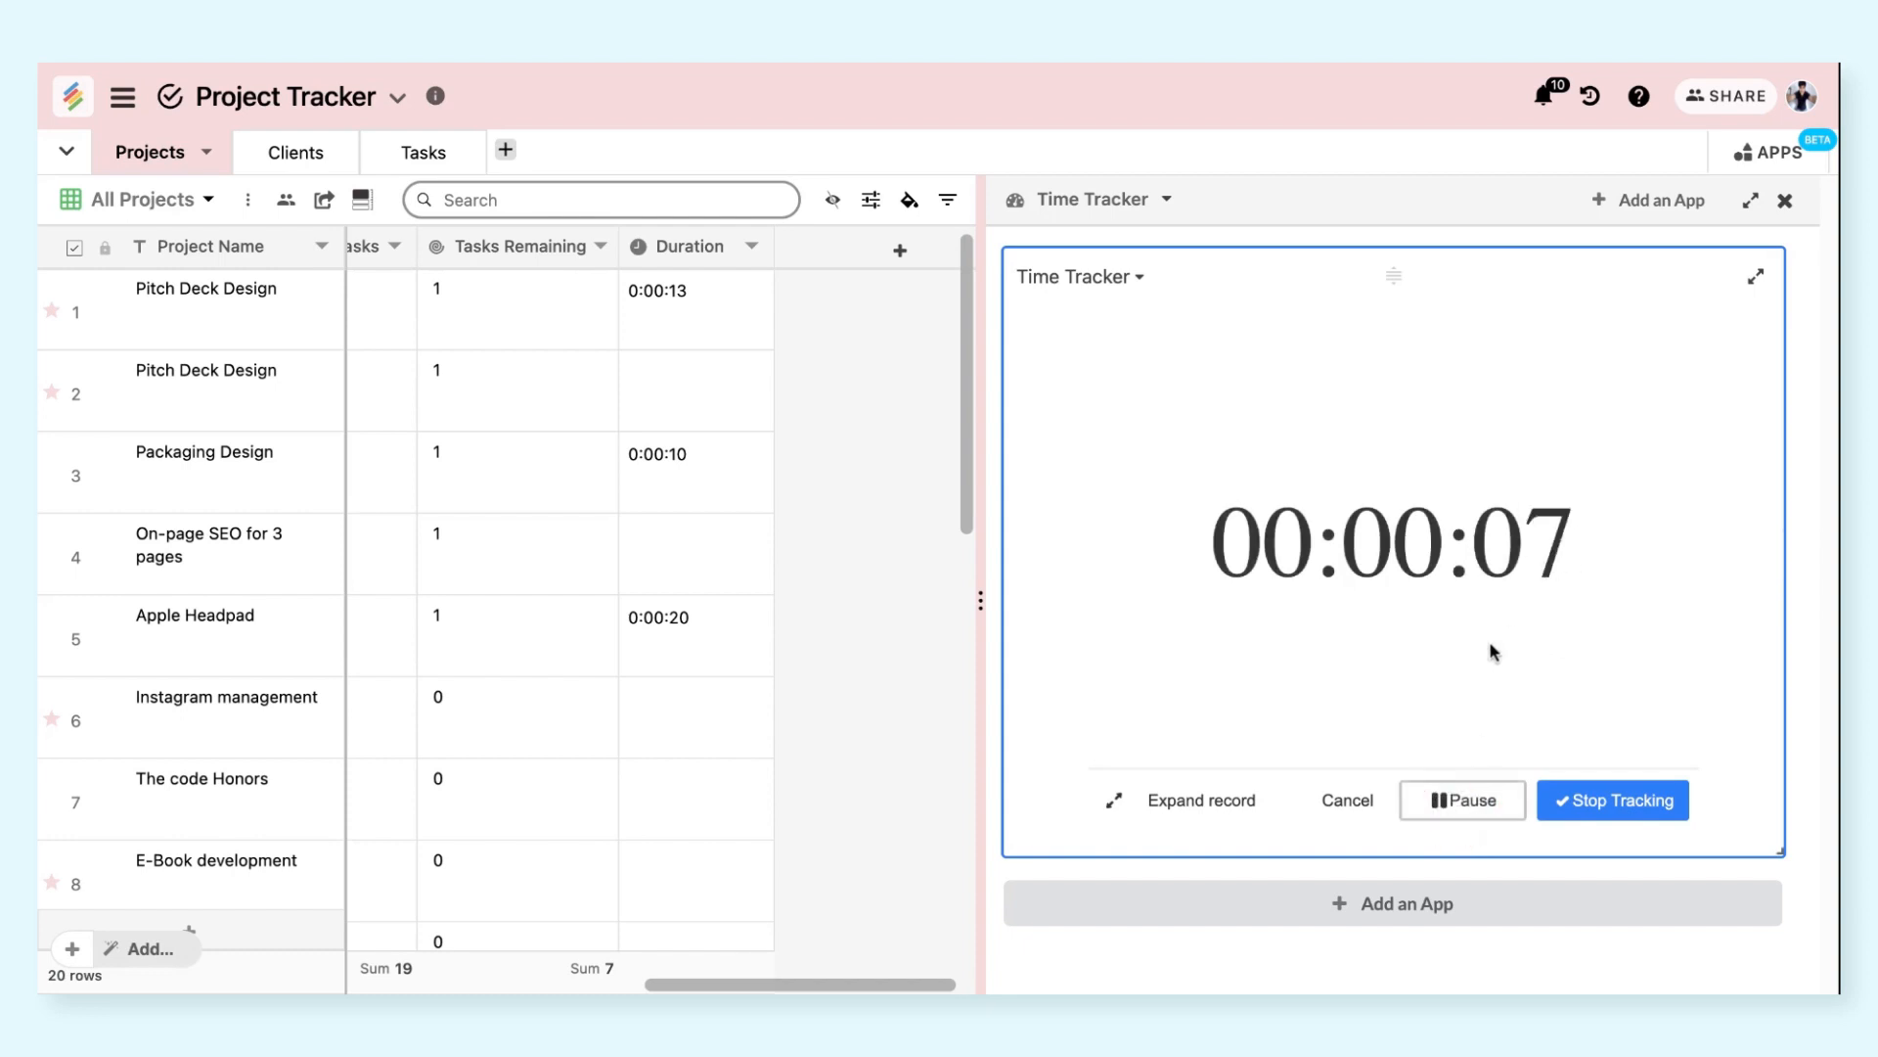
left_click(1177, 825)
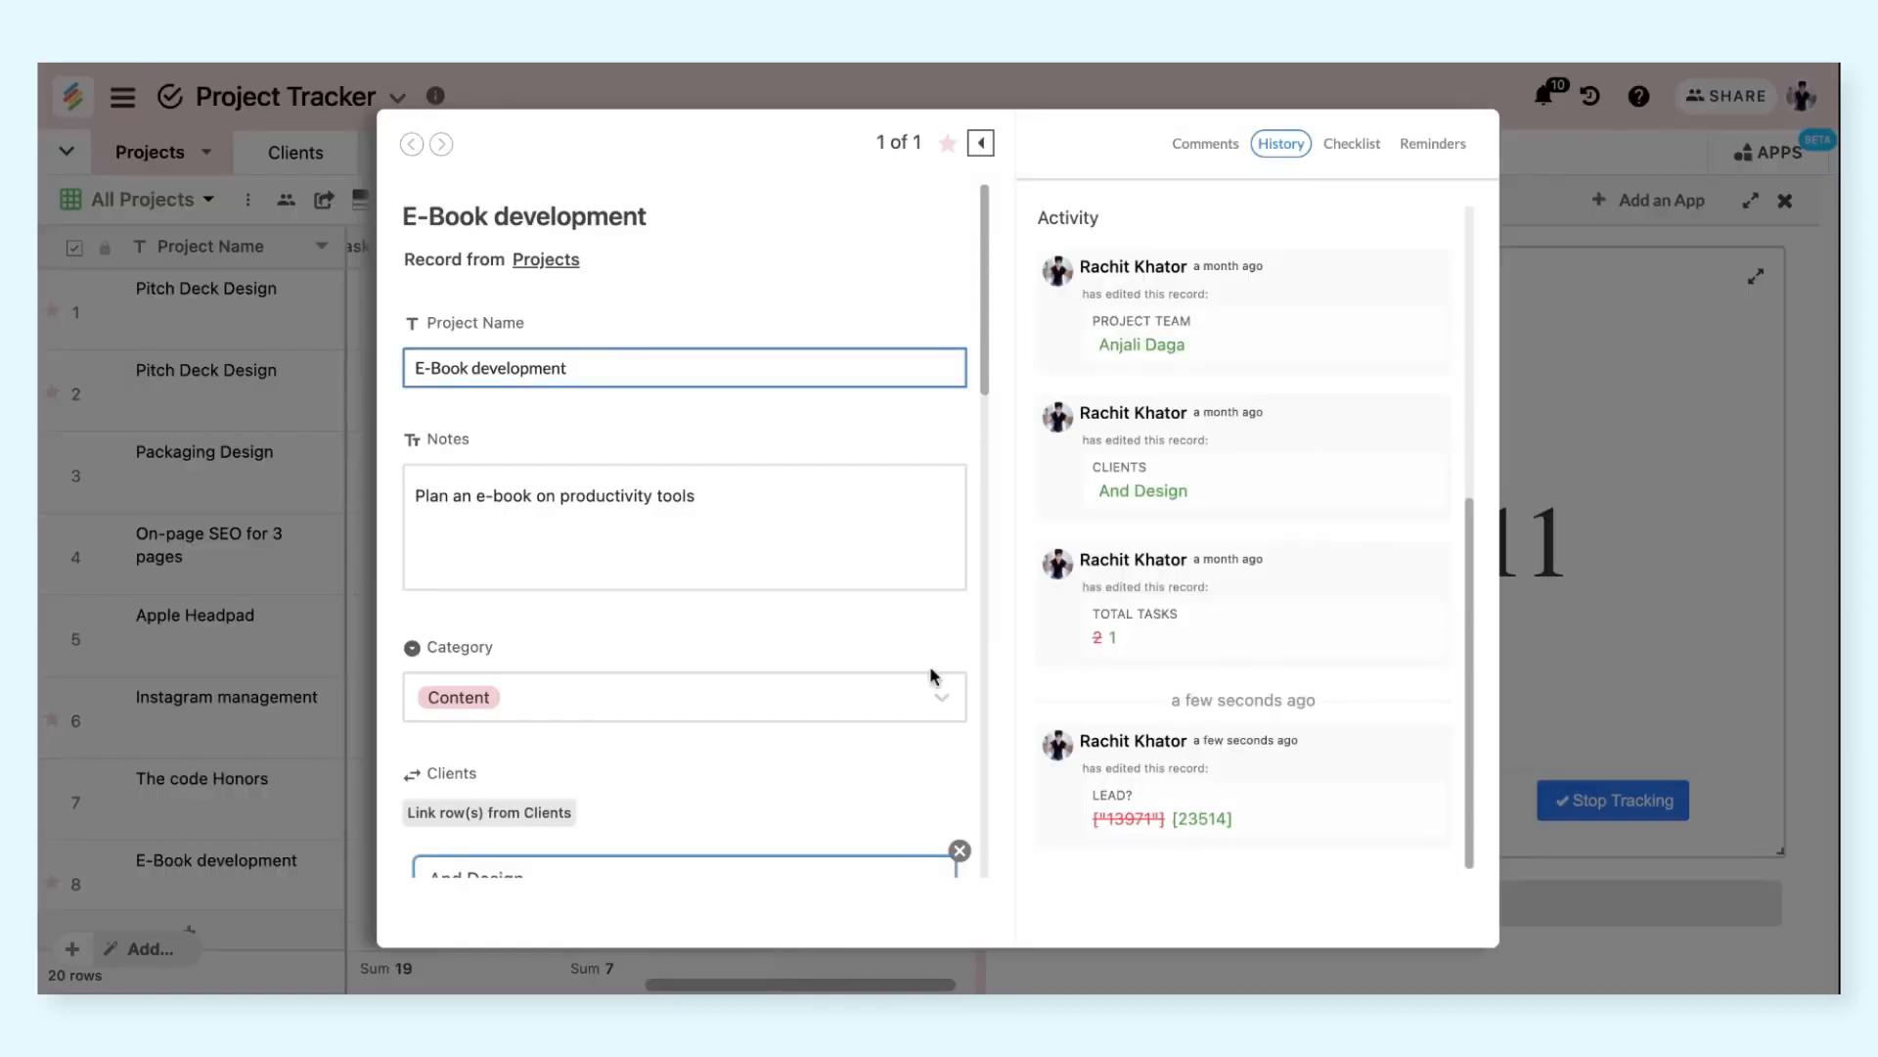
scroll(932, 673, "down", 2)
scroll(932, 675, "down", 6)
scroll(931, 675, "up", 8)
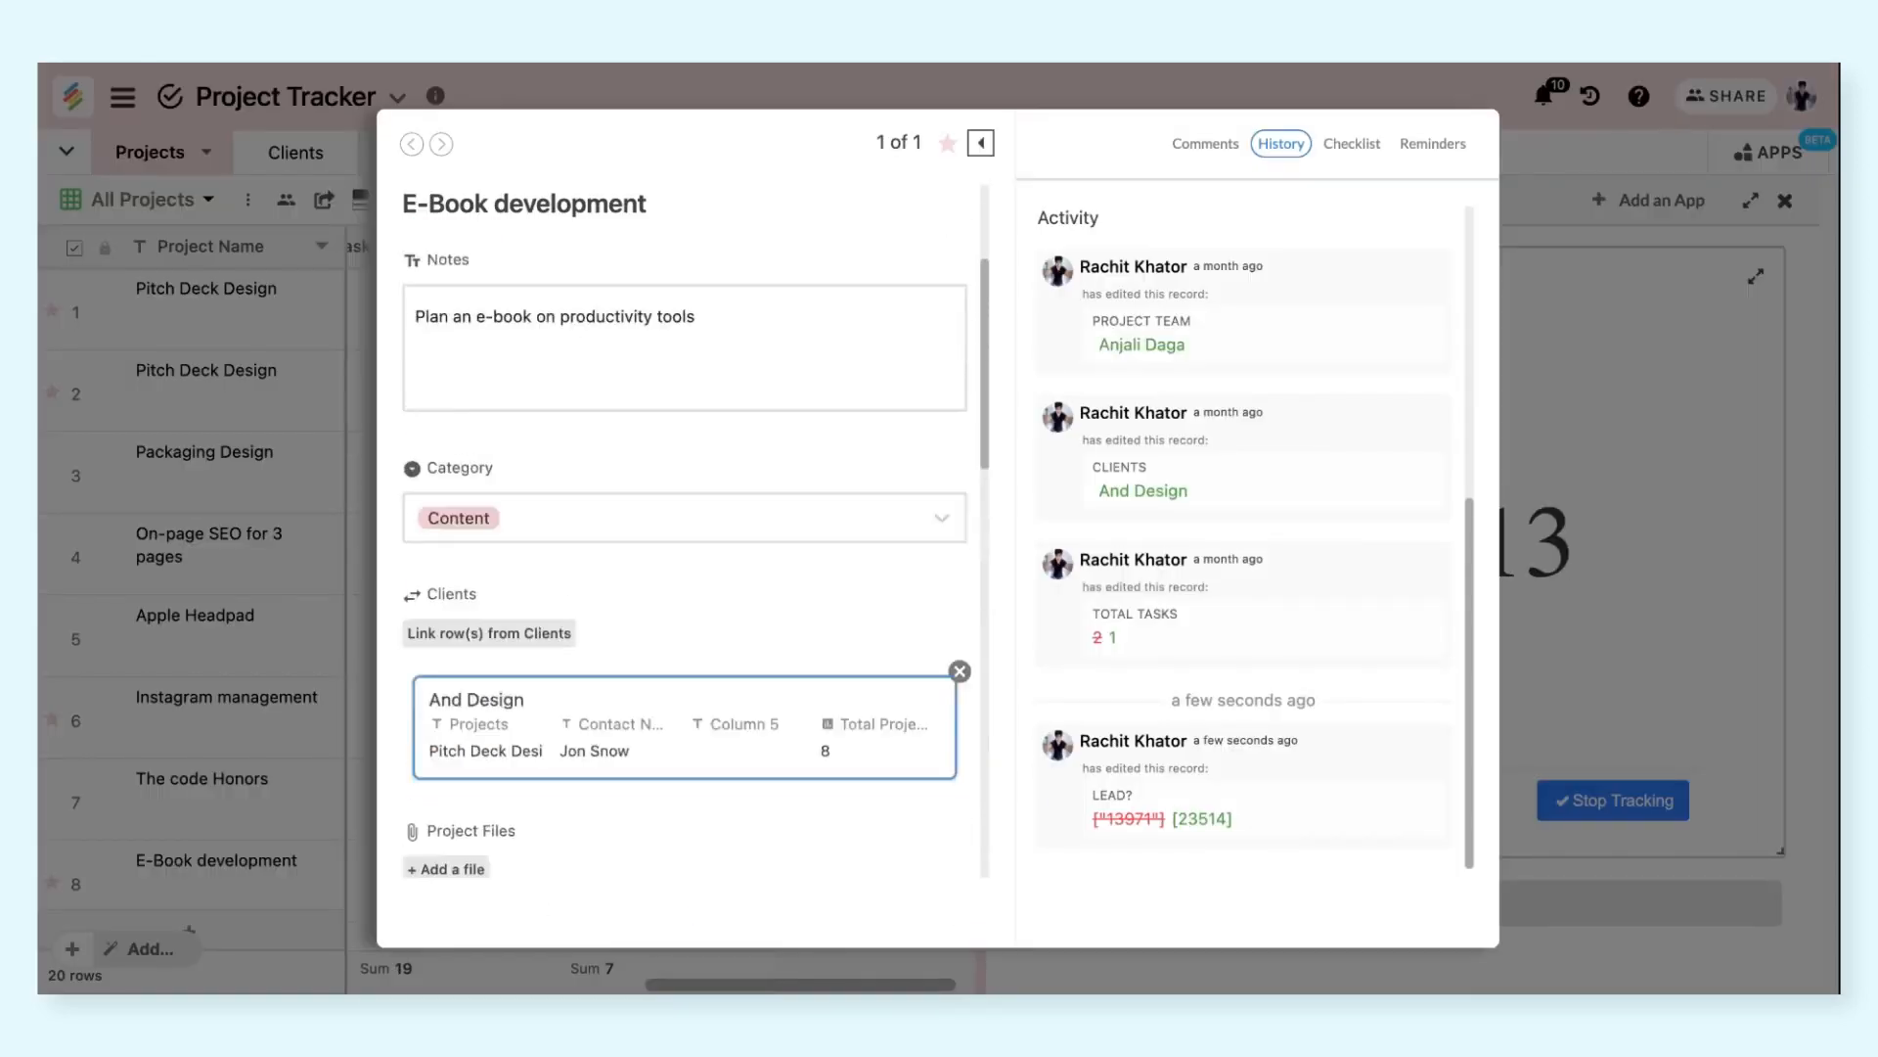
left_click(1689, 630)
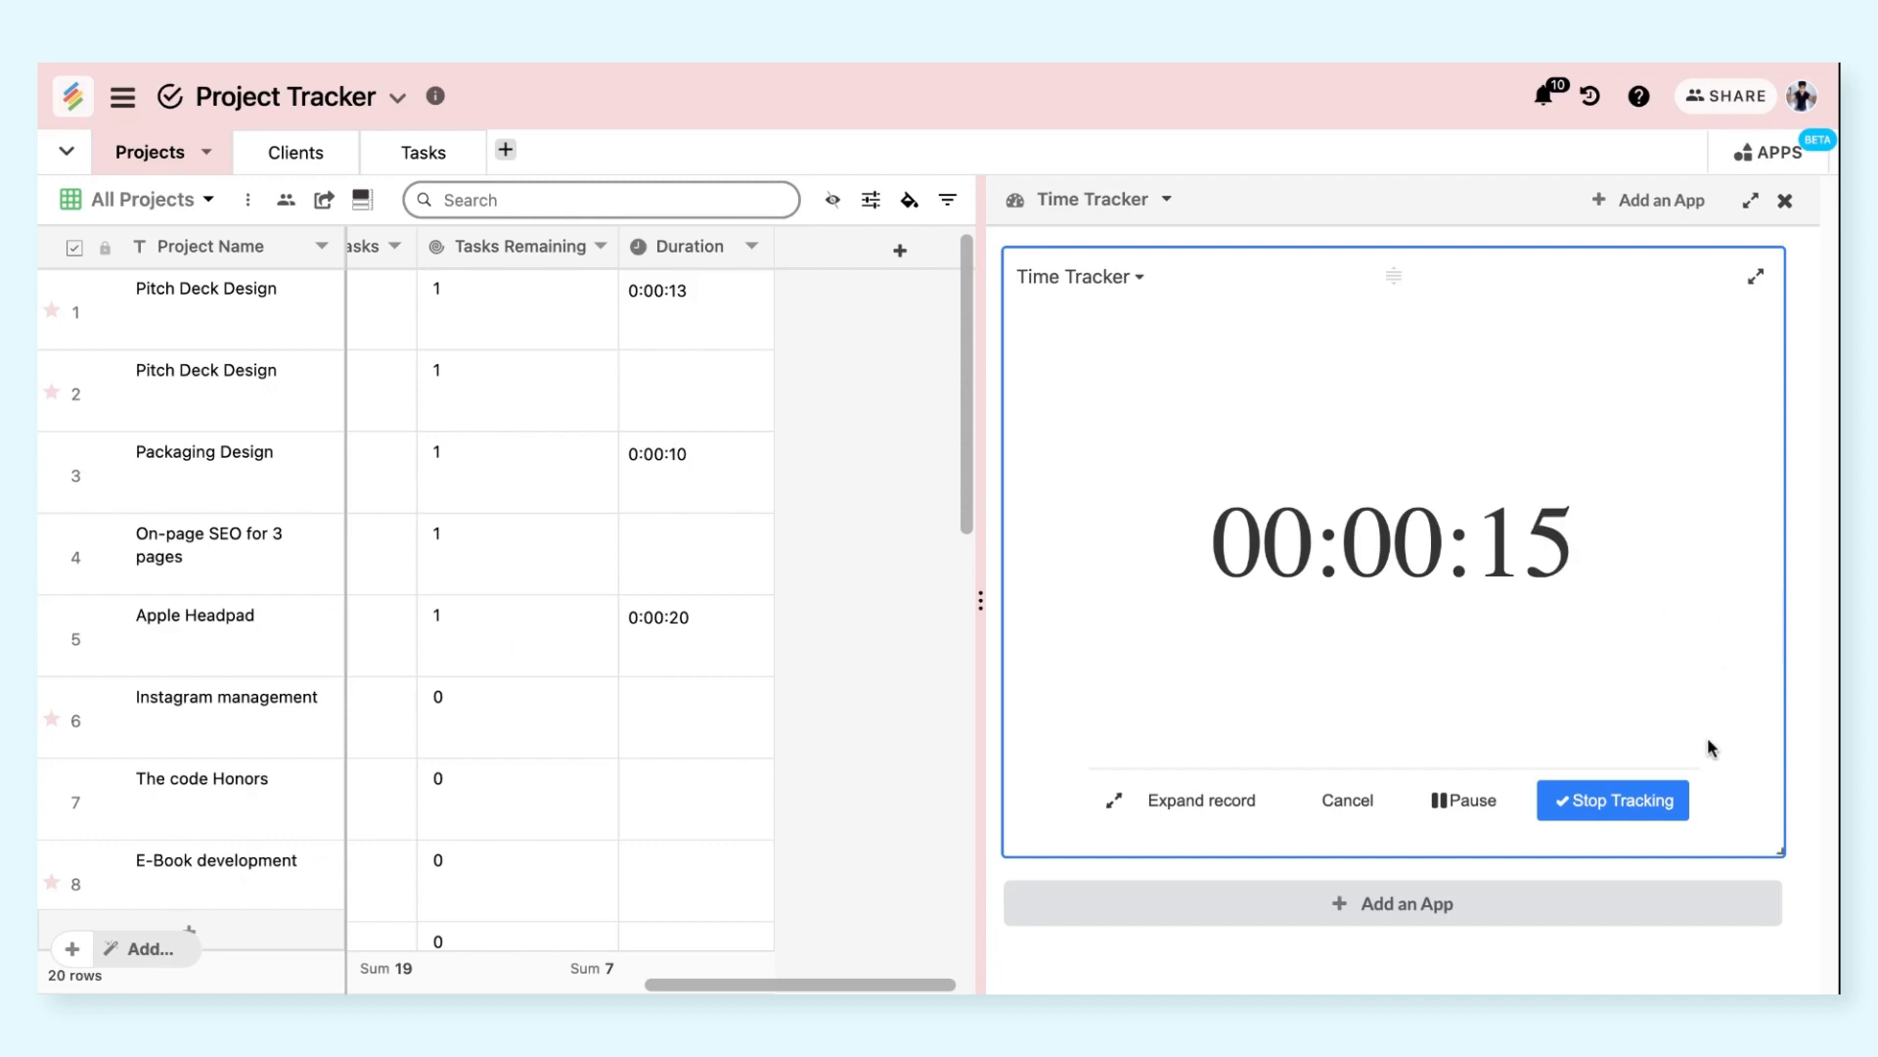
Stop tracking time on the E-Book development record, close its expanded view and check its Duration in the Projects table
left_click(1656, 797)
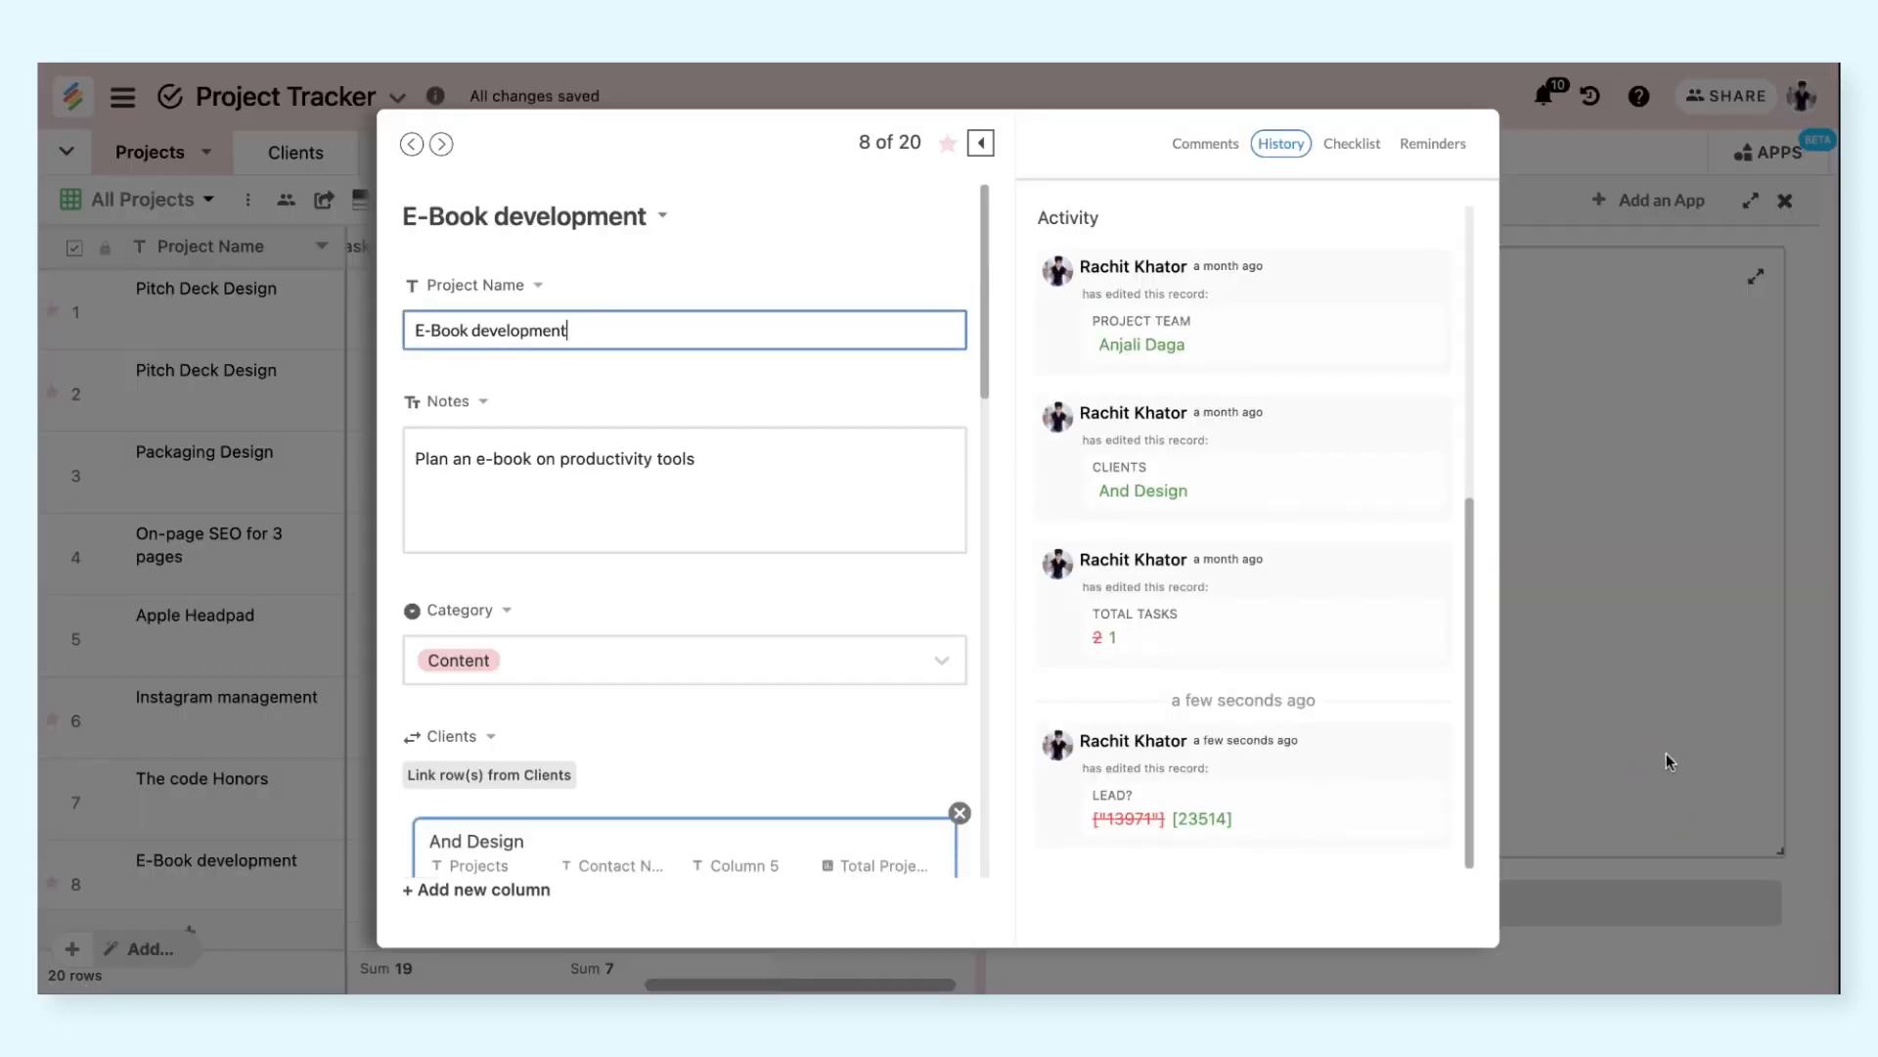
left_click(1666, 755)
scroll(654, 763, "down", 1)
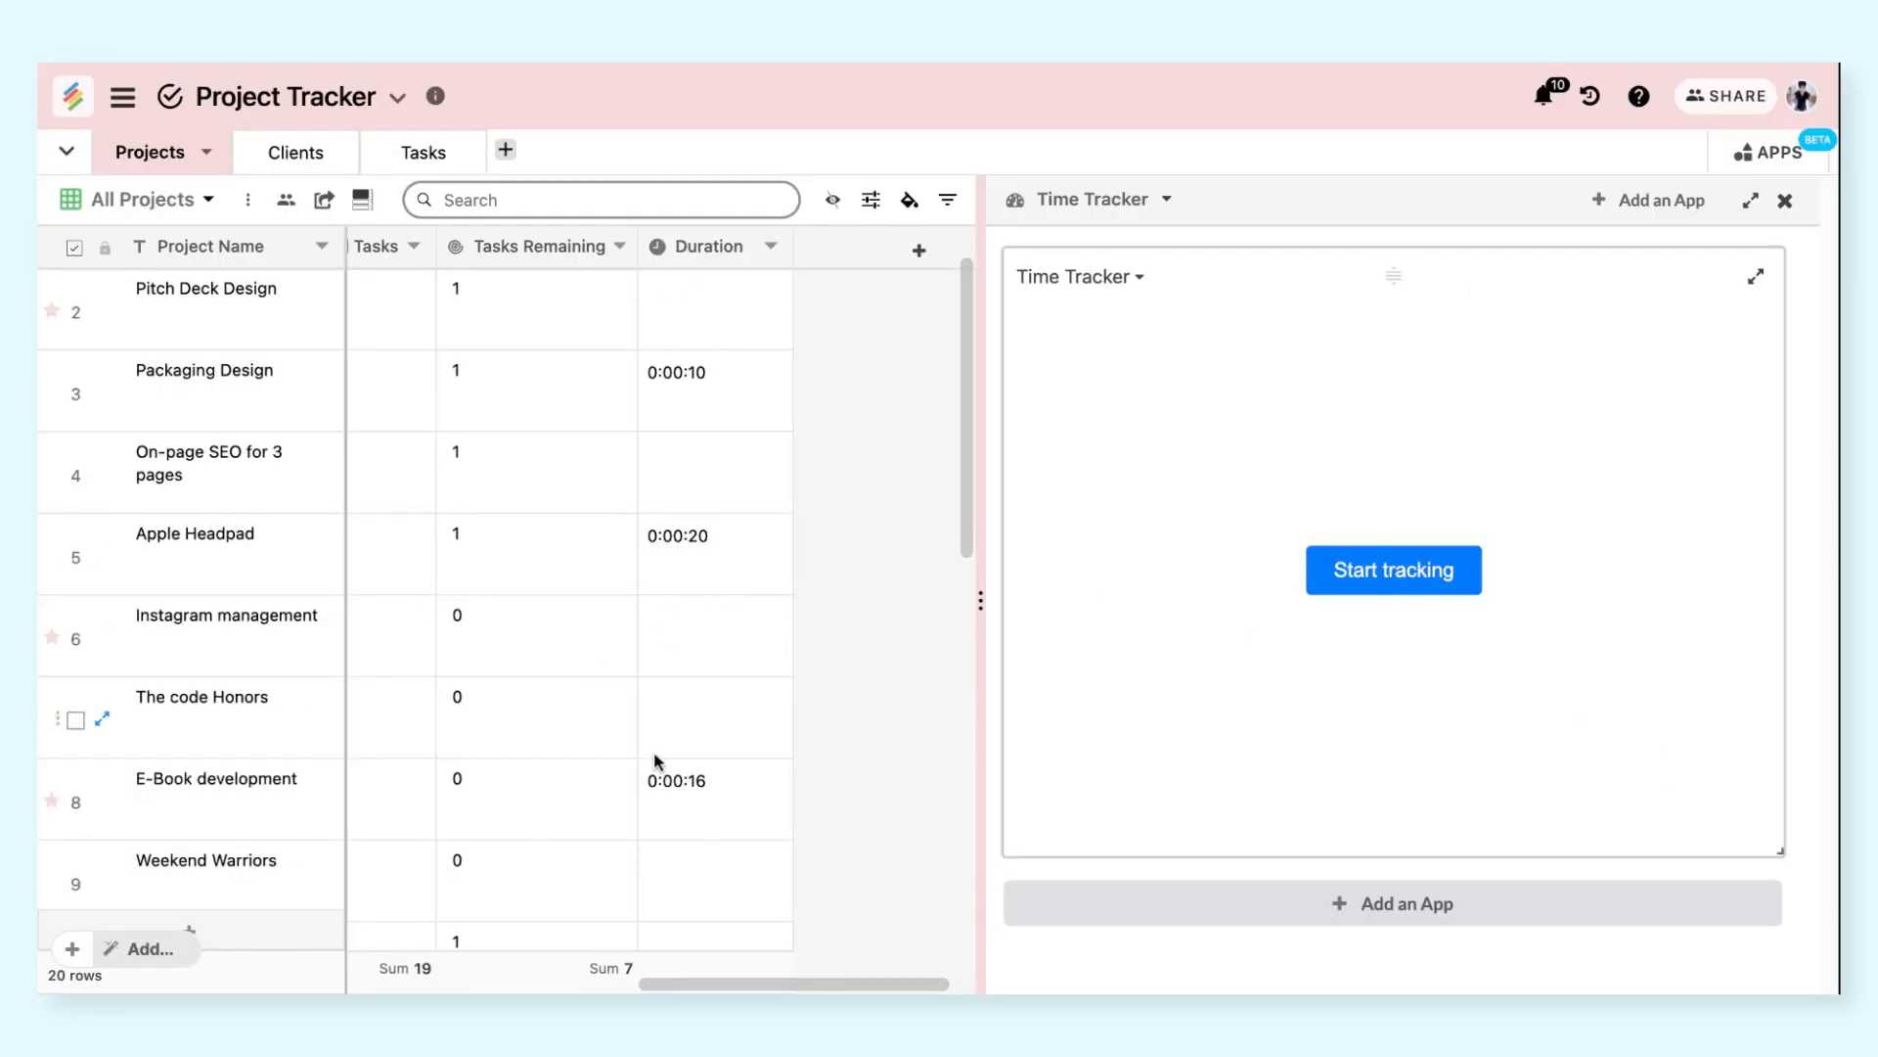